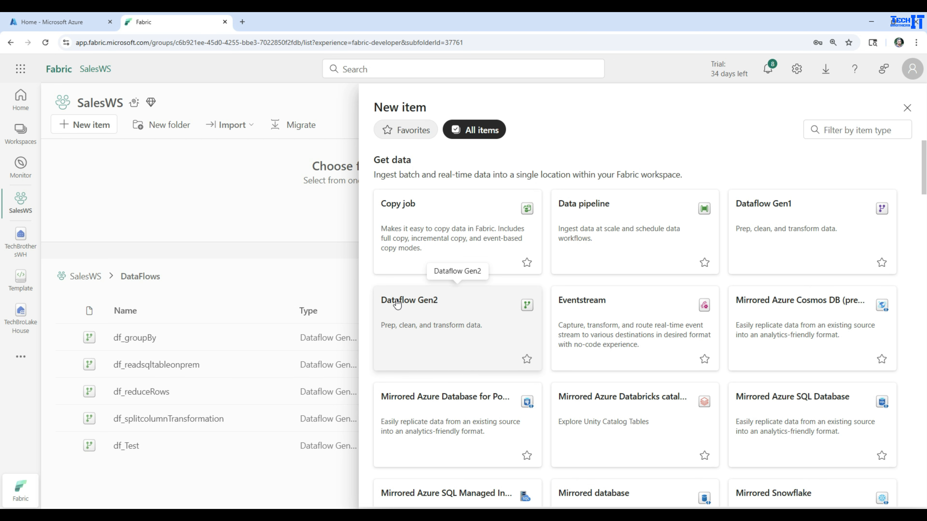
Create a Dataflow Gen2 item named df_ReplaceTransformation in the DataFlows folder.
left_click(417, 321)
left_click_drag(409, 261, 327, 263)
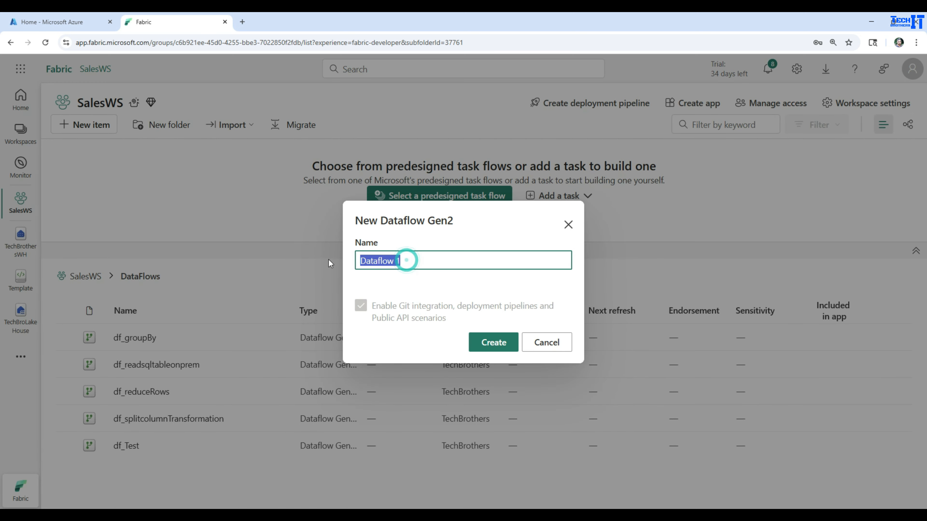
type("df")
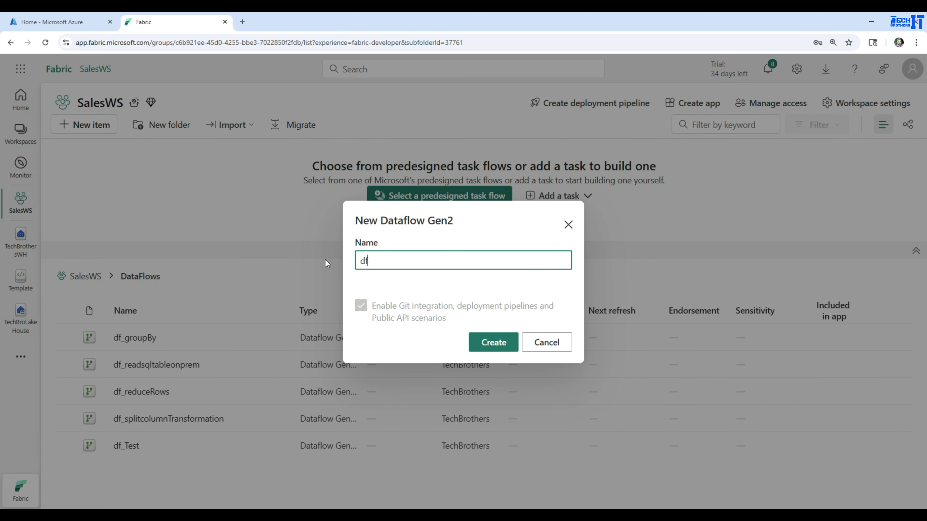
type("_ReplaceTransformation")
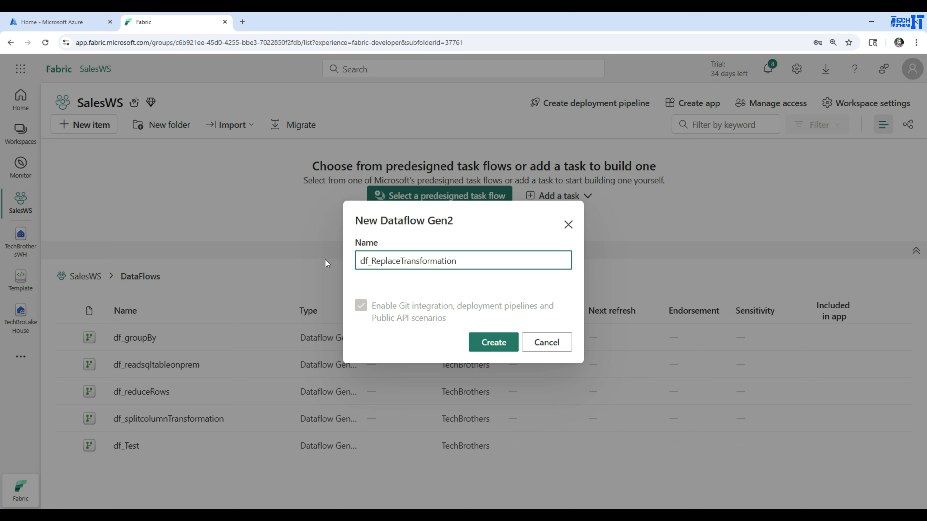
key("Return")
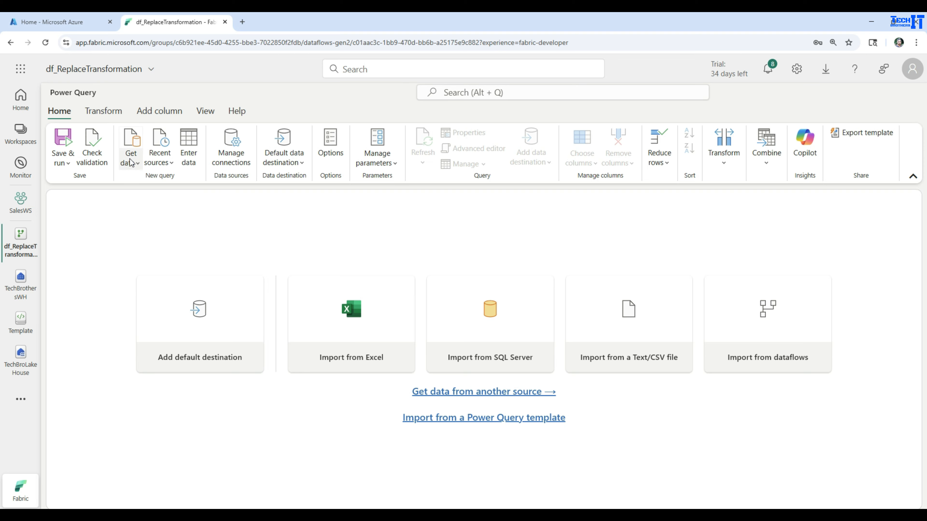
Start getting data from a new source, choosing Lakehouse among the Microsoft Fabric sources.
left_click(136, 165)
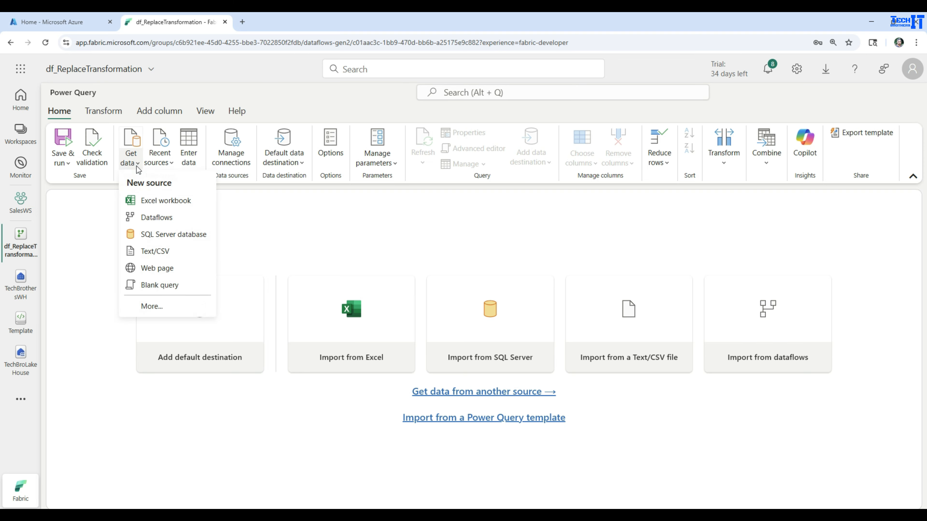
left_click(152, 306)
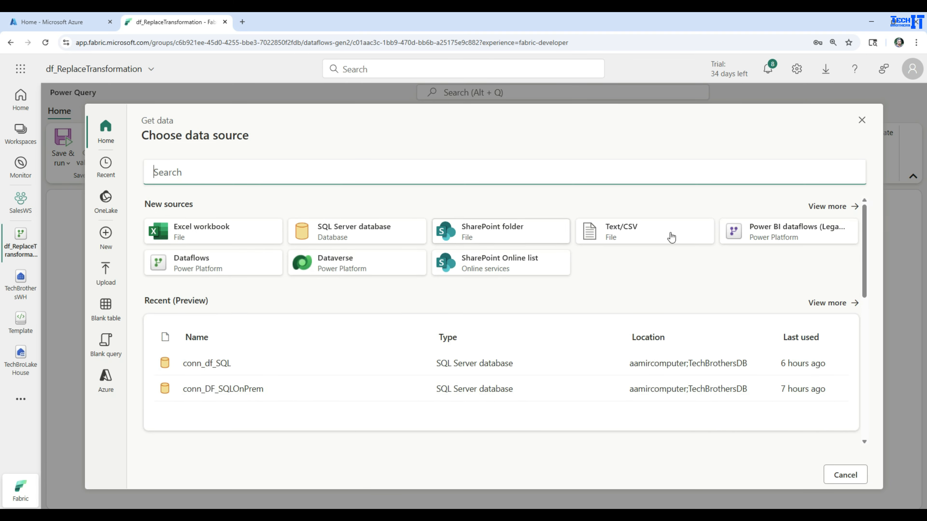
left_click(822, 207)
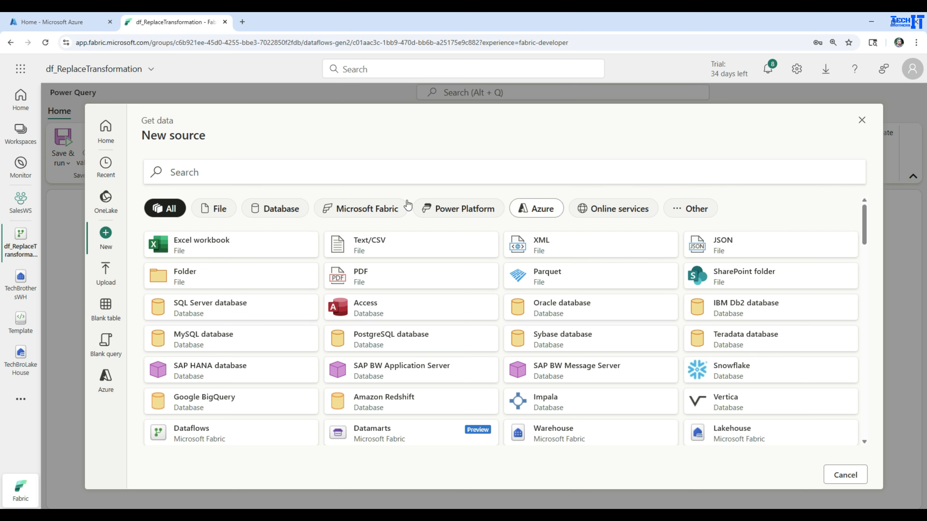
left_click(356, 214)
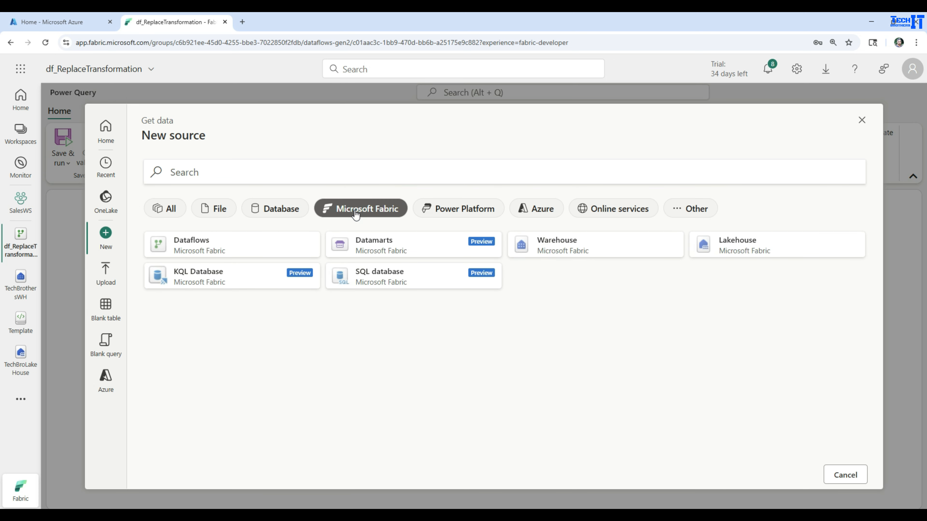
left_click(730, 252)
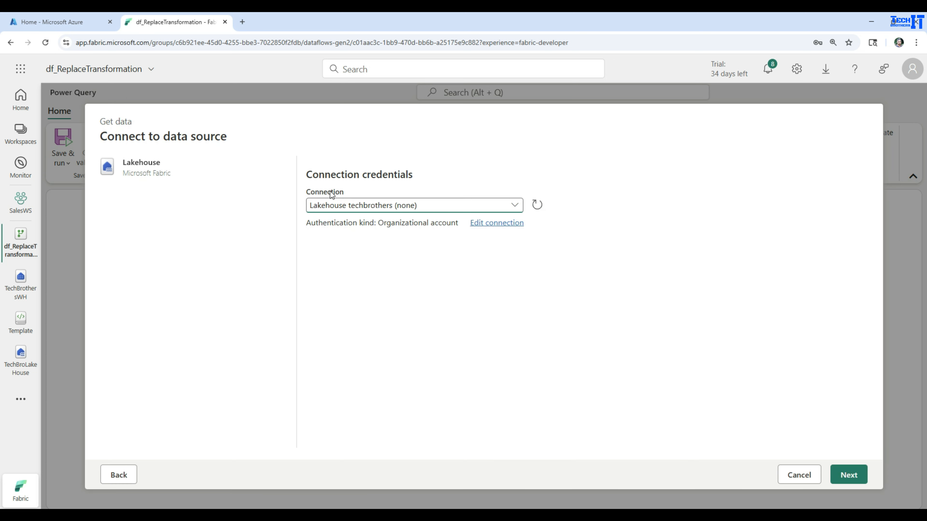
left_click(371, 210)
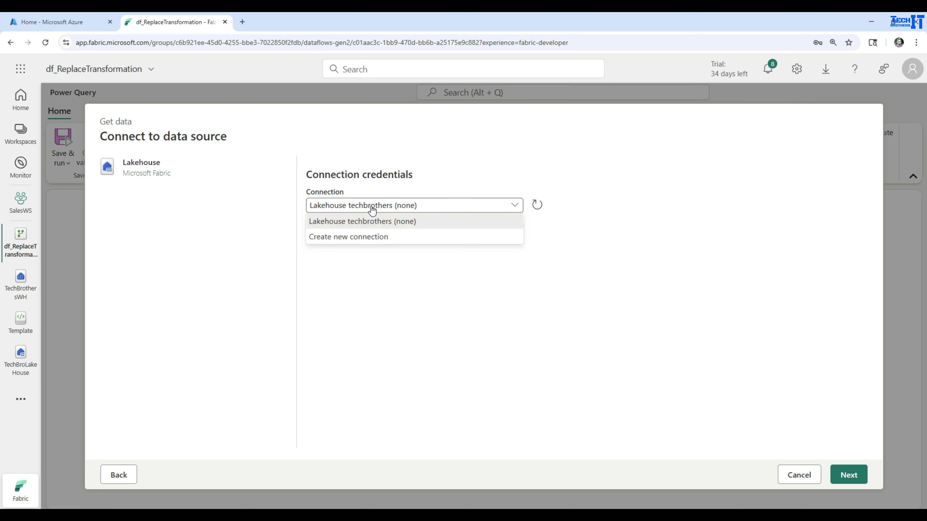
left_click(336, 238)
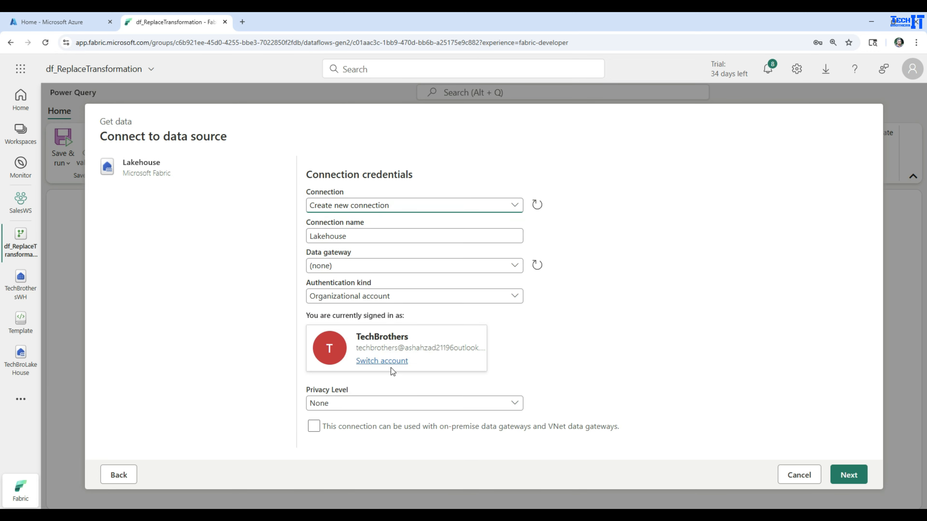
left_click(370, 205)
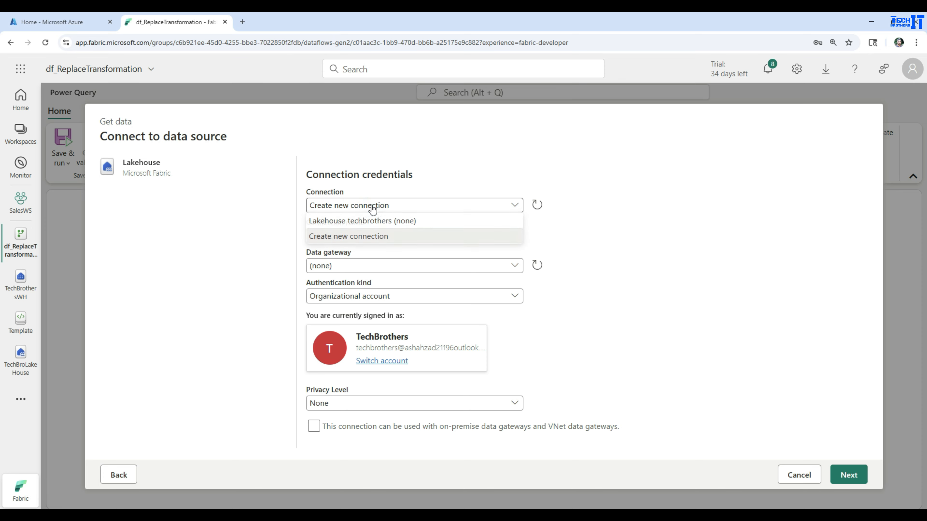
left_click(347, 220)
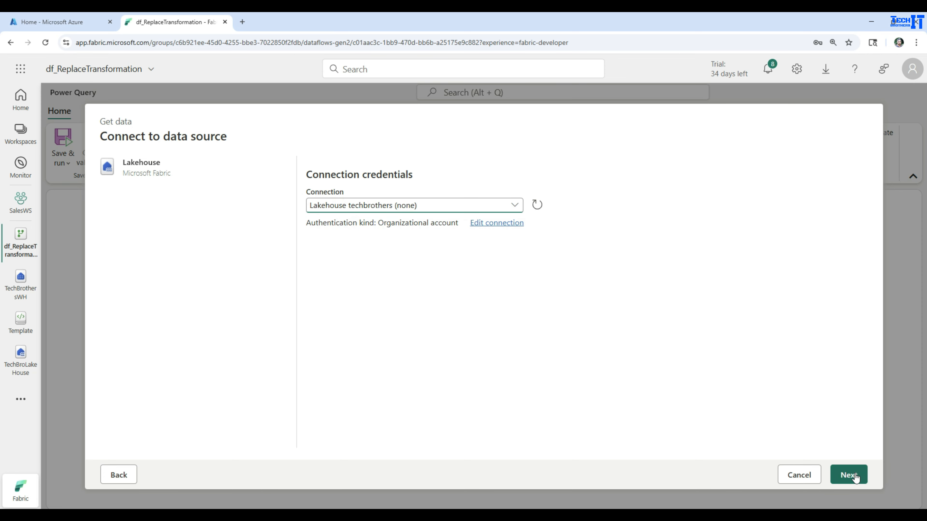
Connect with the existing lakehouse connection and load customer_sample_with_duplicates.csv from the Files/Staging folder of TechBroLakeHouse in SalesWS.
left_click(847, 474)
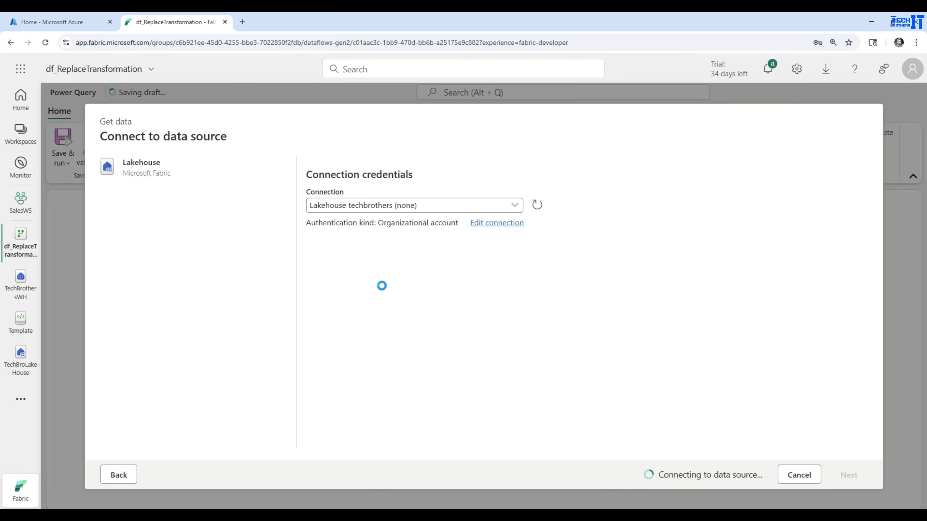
left_click(109, 233)
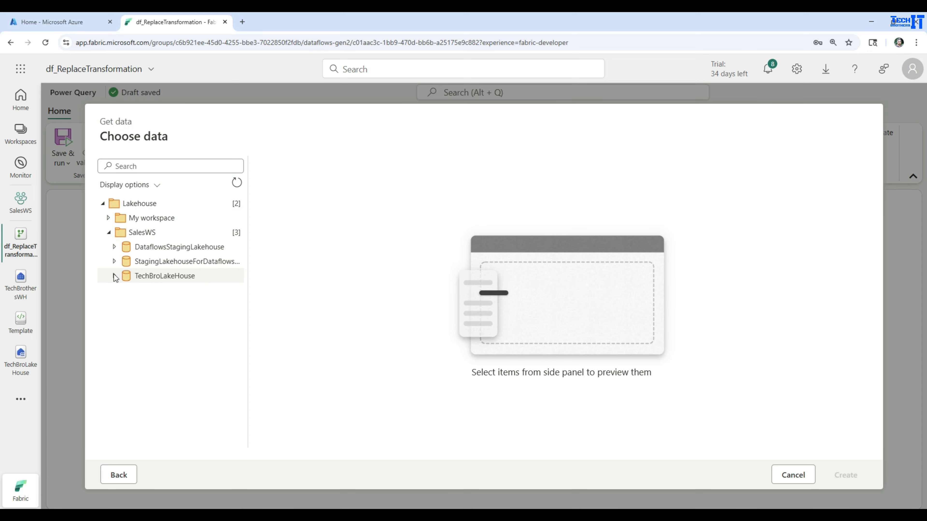
left_click(114, 276)
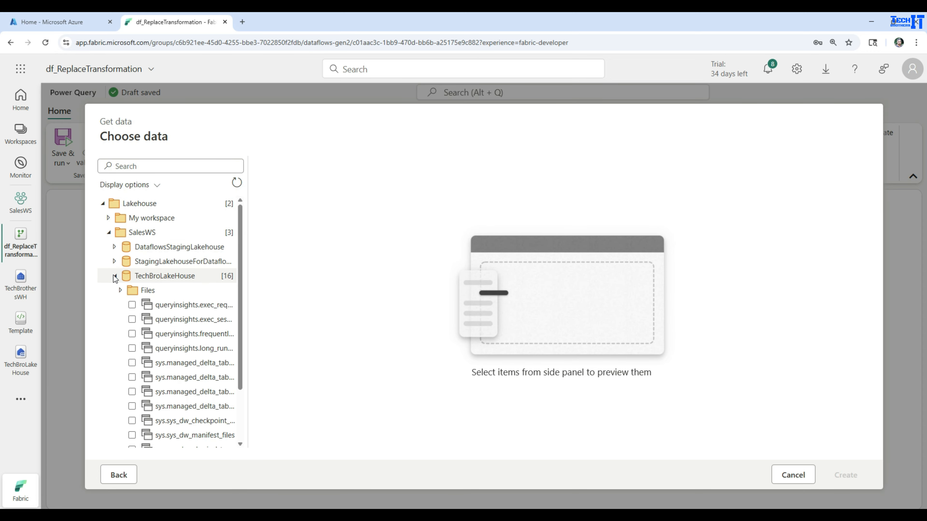
left_click(121, 291)
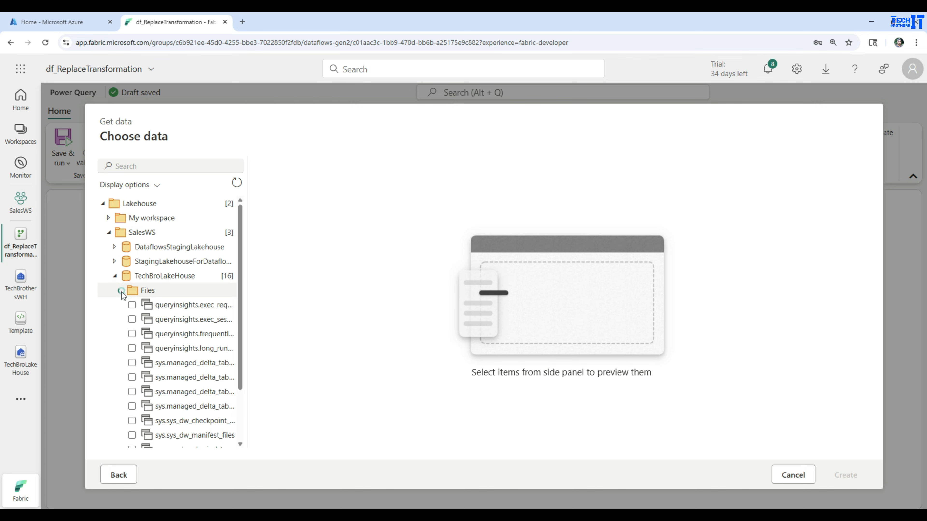
left_click(127, 305)
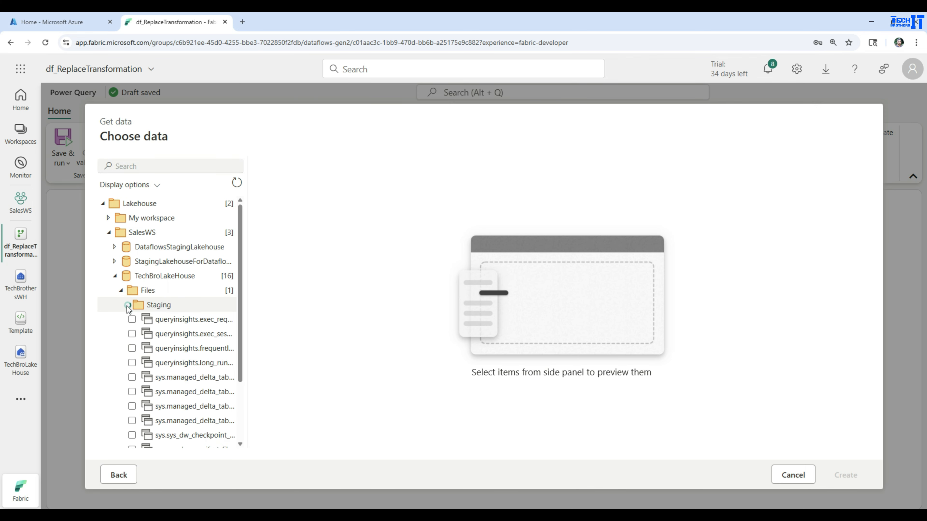
left_click(175, 324)
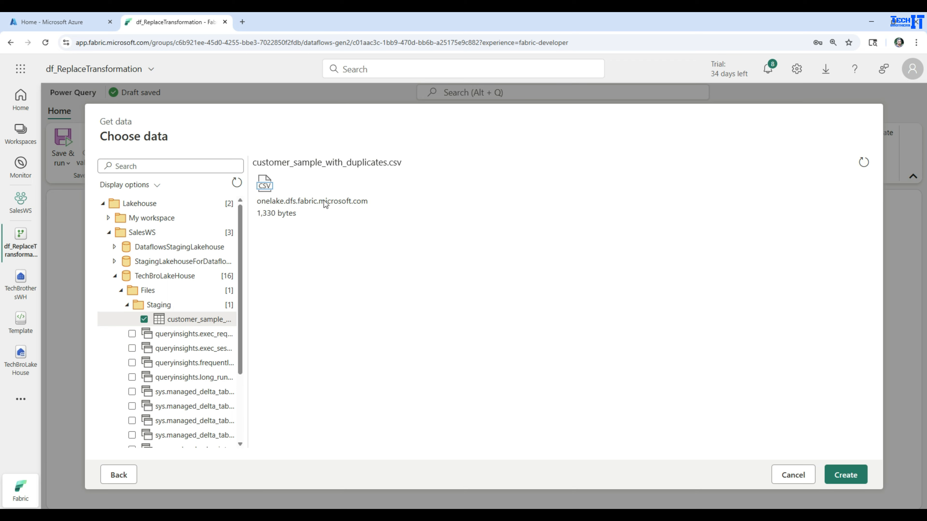
left_click(836, 475)
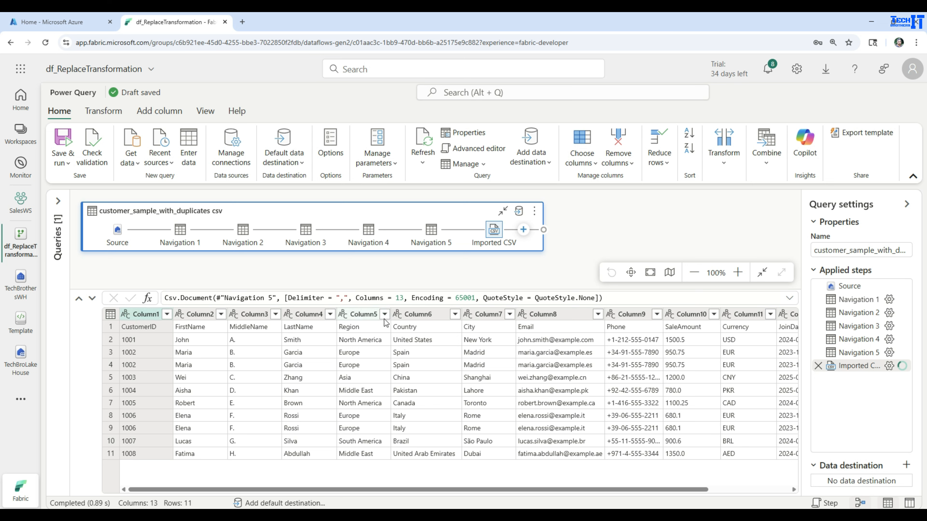
left_click(114, 329)
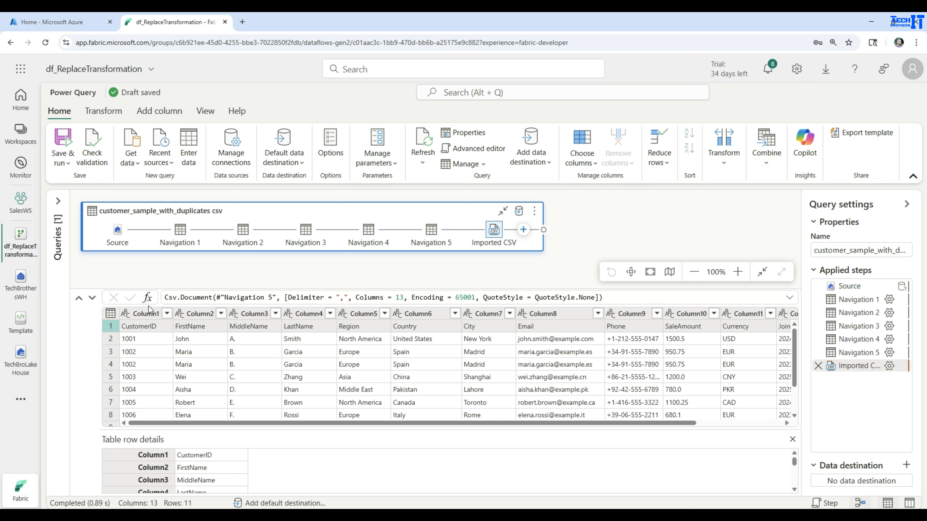
left_click(111, 314)
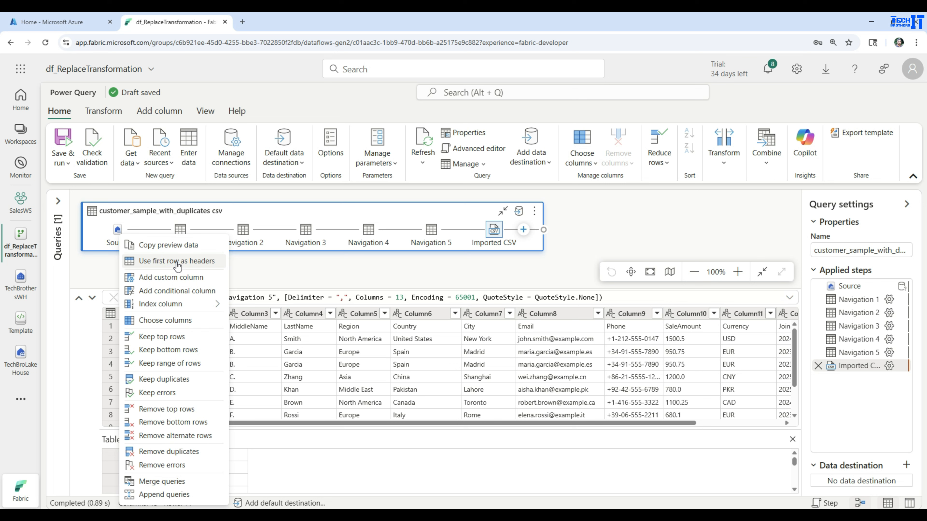
left_click(87, 327)
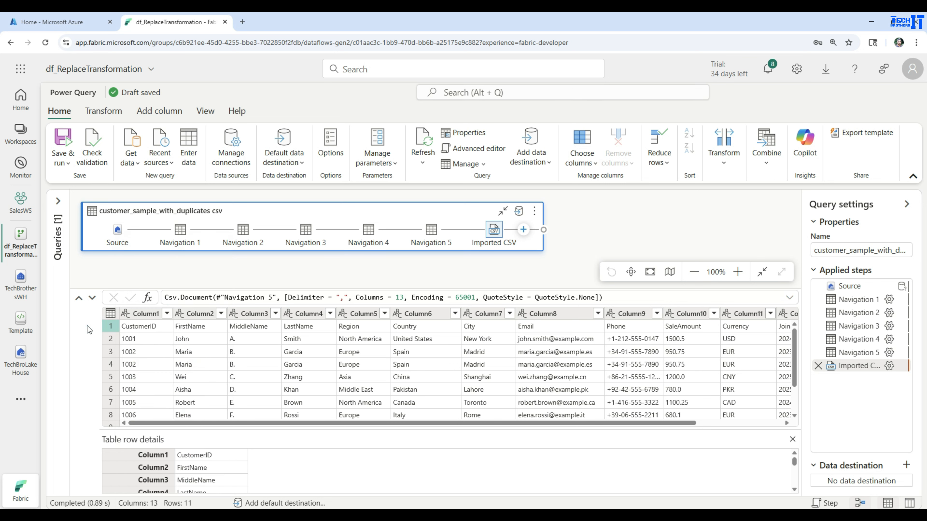
left_click(112, 313)
left_click(662, 228)
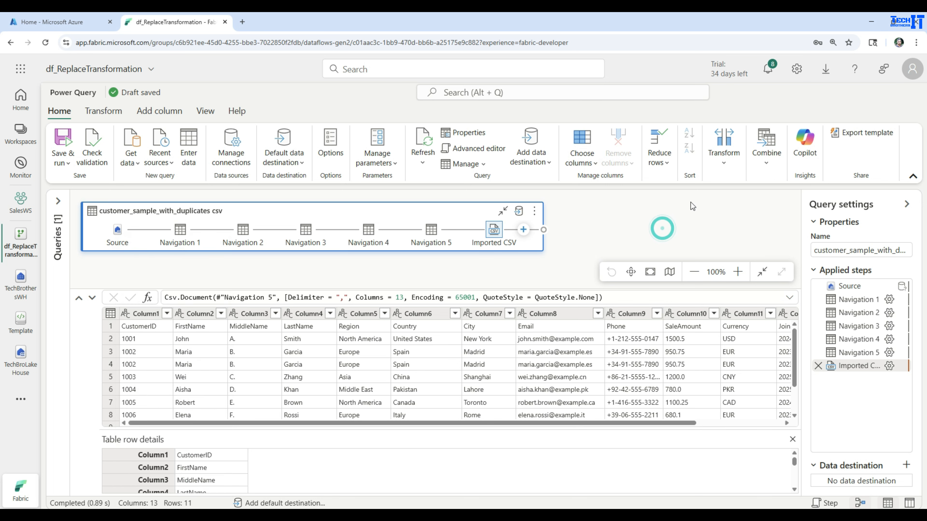
Promote the first row of the customer table to column headers.
left_click(724, 148)
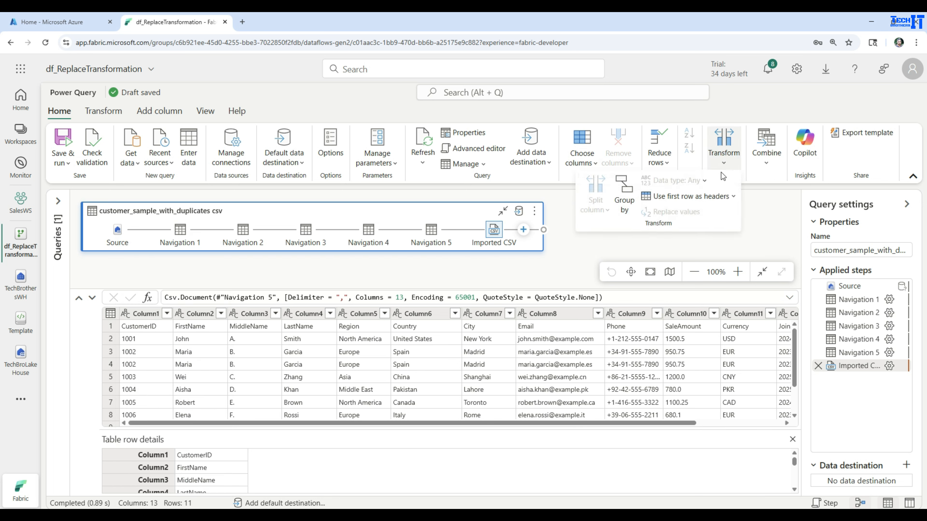
left_click(676, 197)
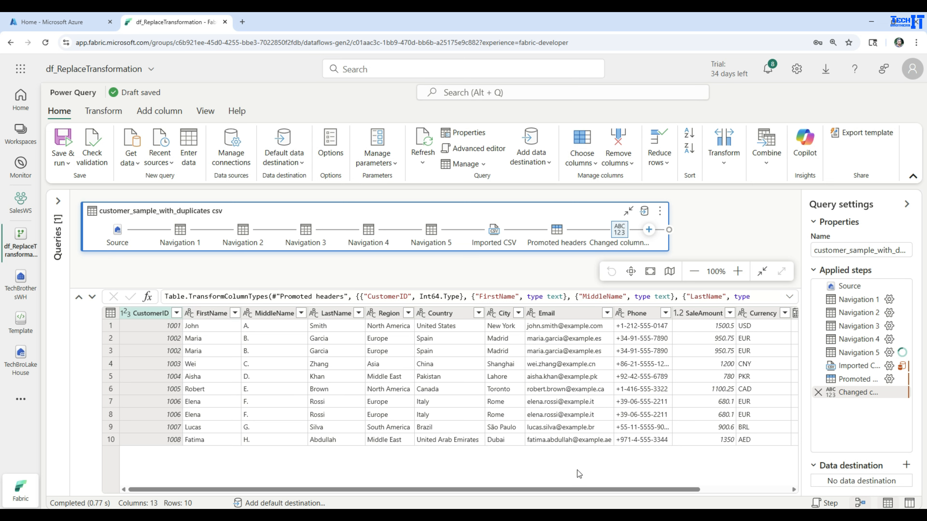
Change the SaleAmount column's data type to Currency, replacing the current type conversion.
left_click_drag(559, 489, 655, 491)
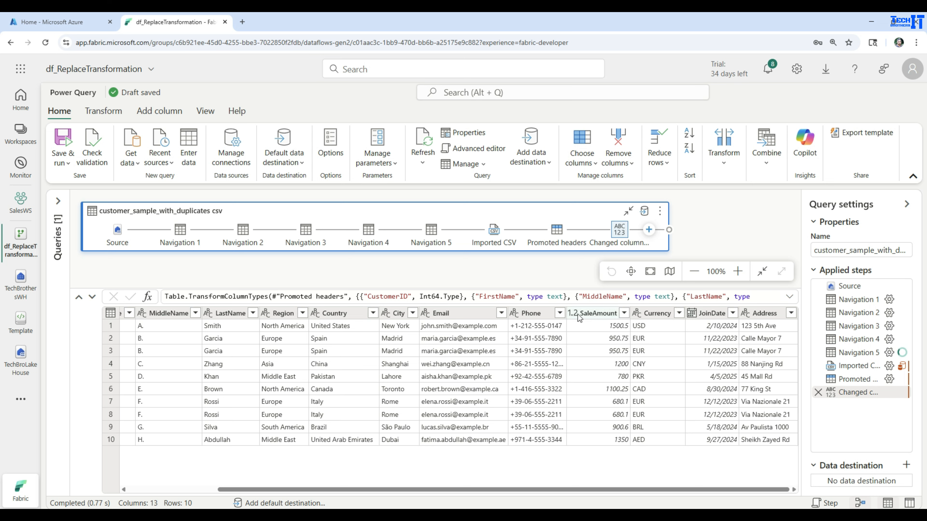
left_click(593, 315)
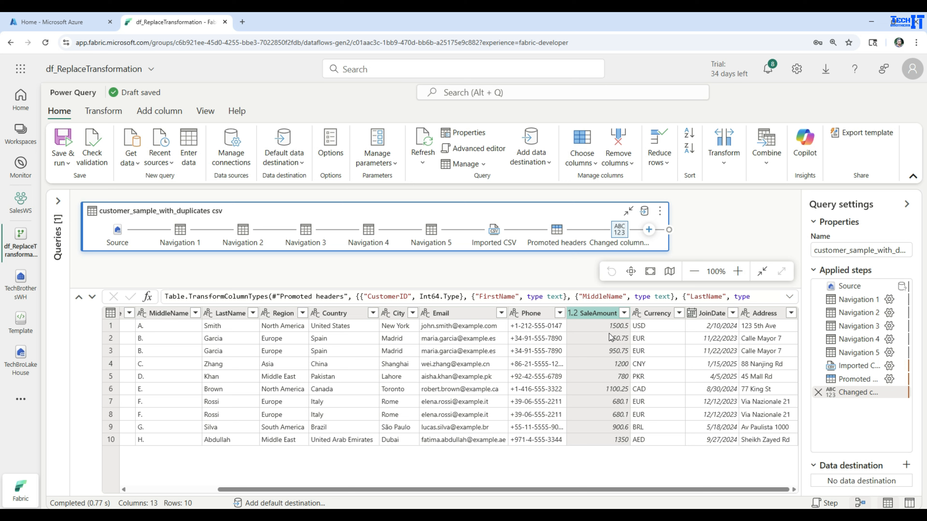
left_click(723, 165)
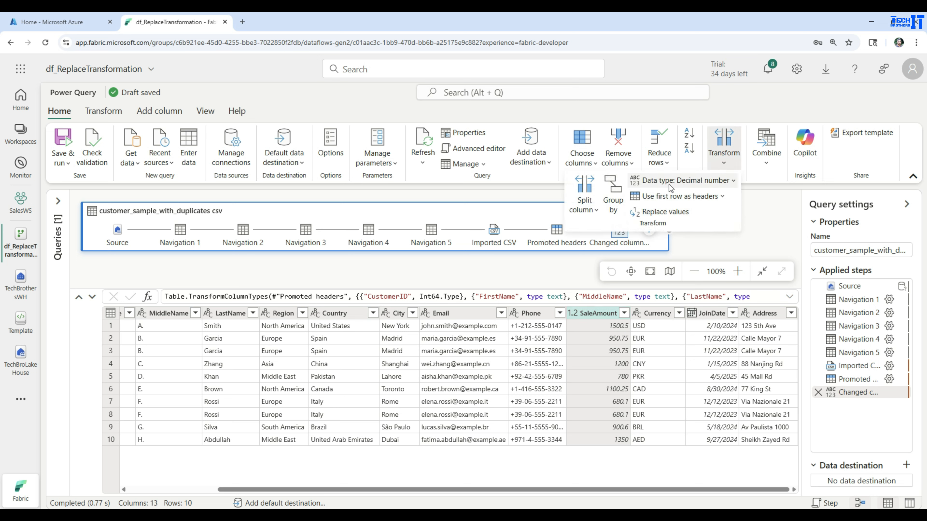
left_click(732, 181)
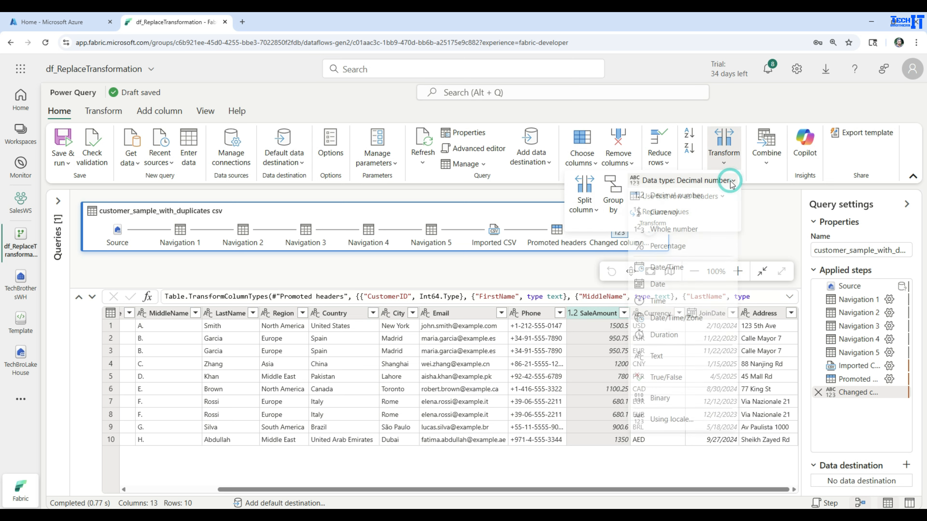
left_click(666, 216)
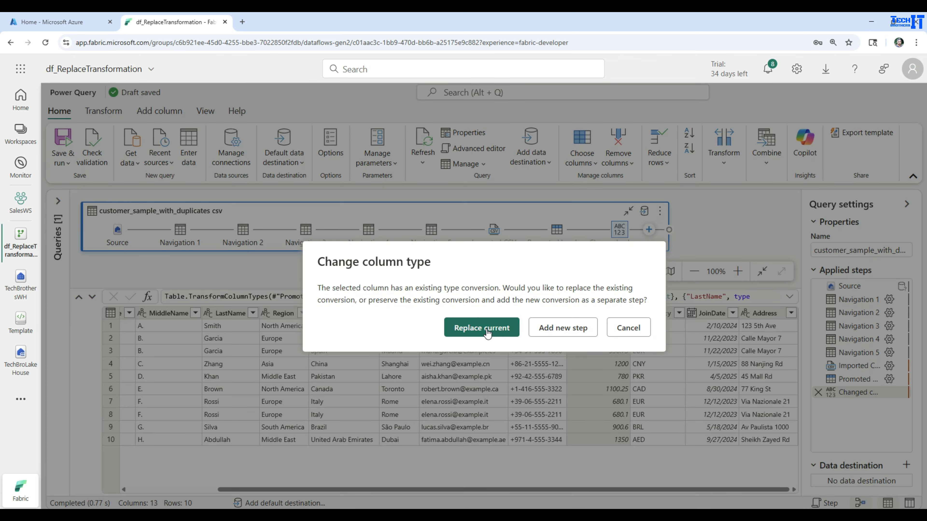
left_click(487, 330)
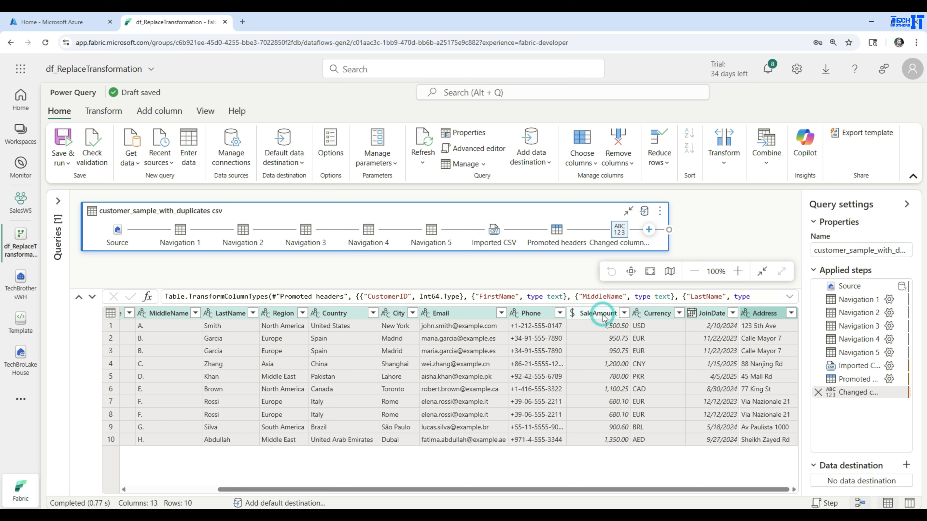
Change the SaleAmount column's data type to Whole number, replacing the current type conversion.
left_click(604, 317)
left_click(730, 163)
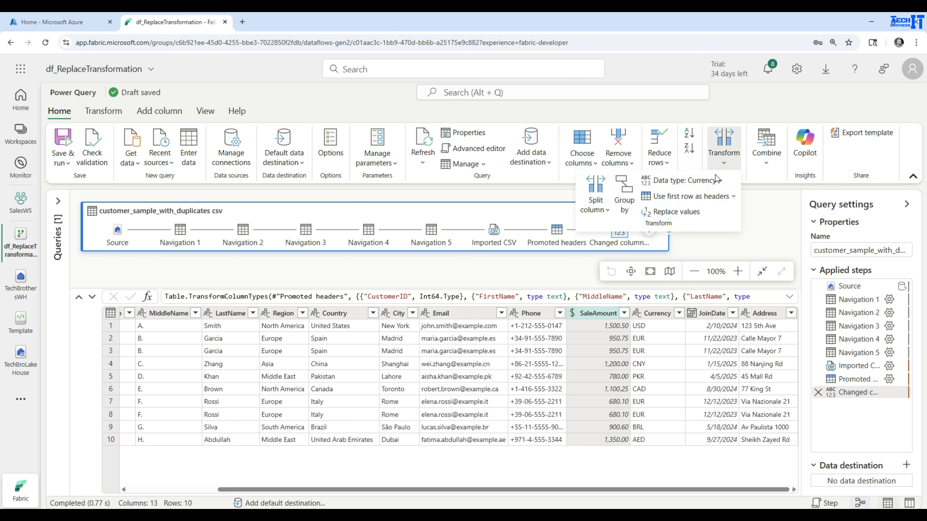
left_click(715, 182)
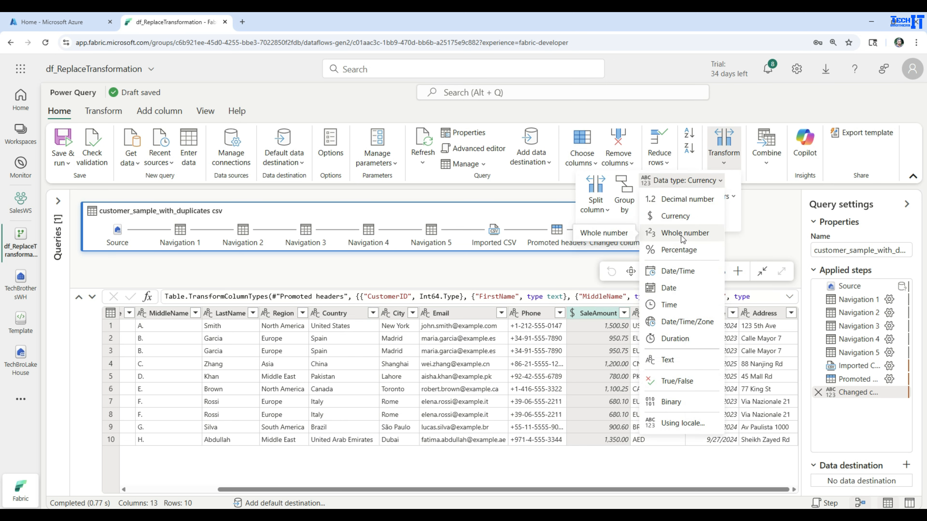
left_click(683, 238)
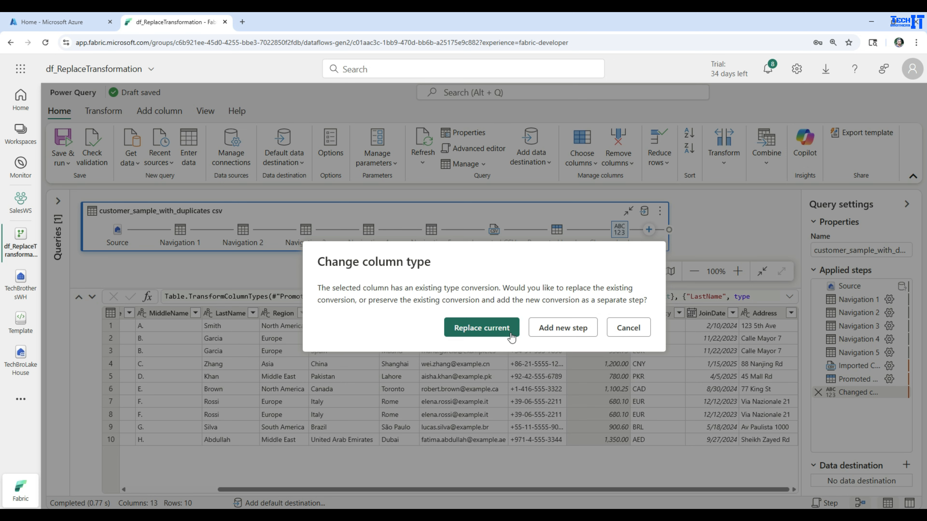
left_click(492, 331)
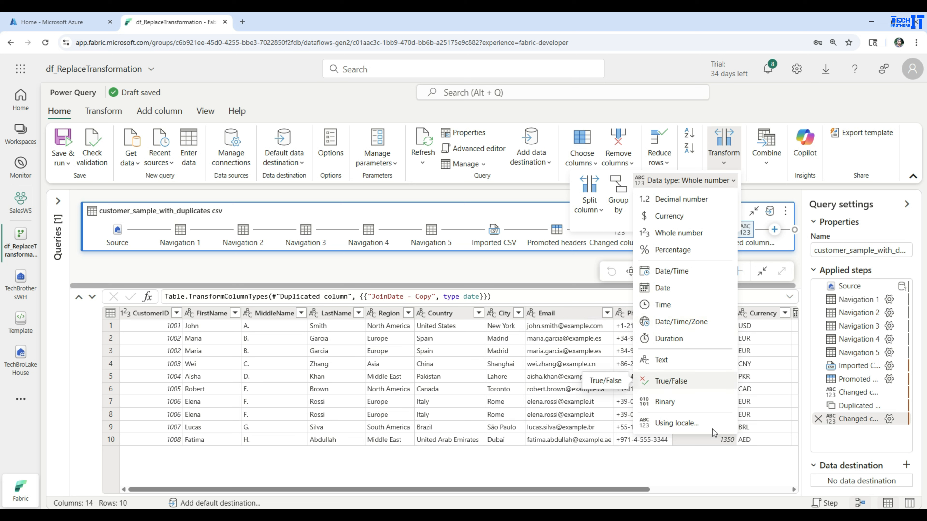
Change the JoinDate - Copy column's data type to Date/Time/Zone, replacing the current type conversion.
left_click(686, 484)
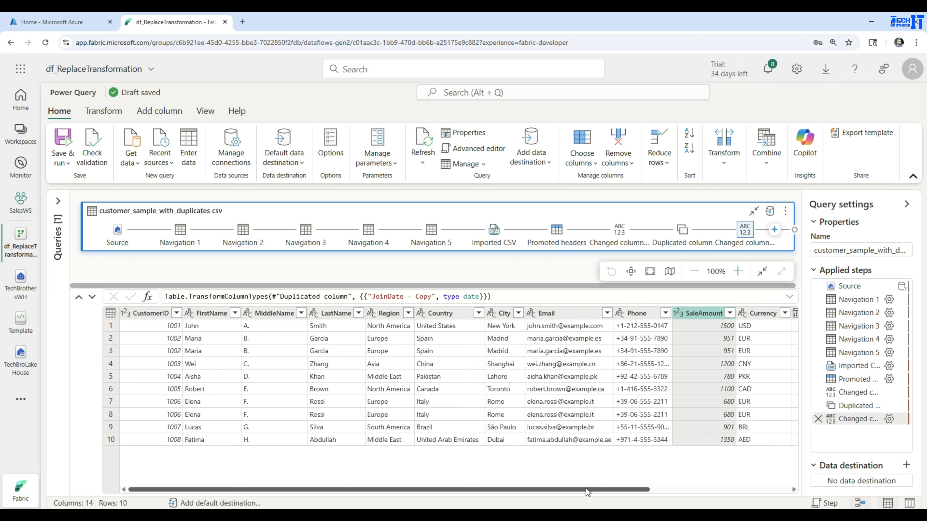
left_click_drag(585, 488, 746, 482)
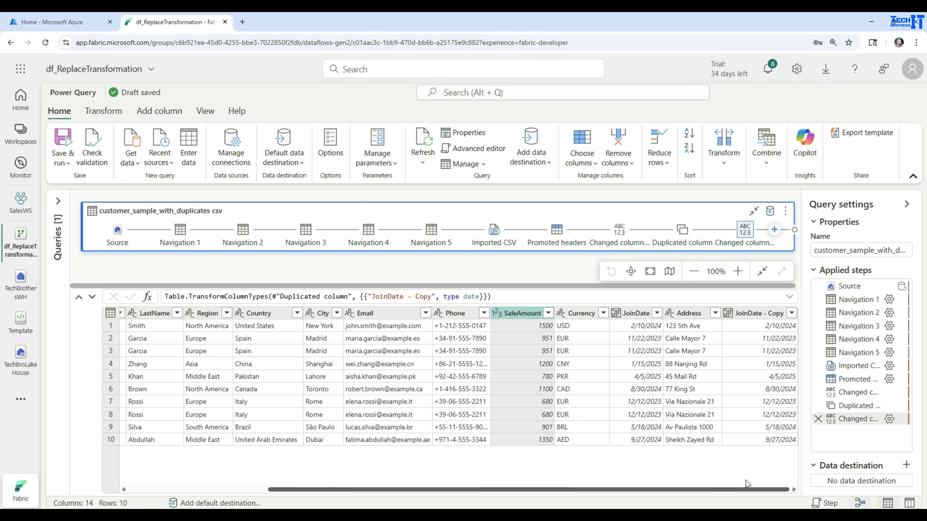
left_click(753, 315)
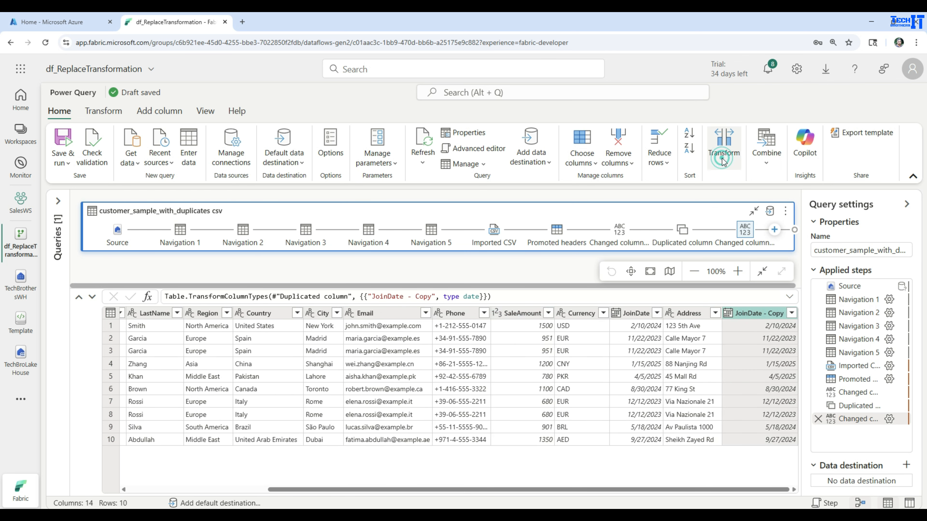
left_click(724, 146)
left_click(692, 182)
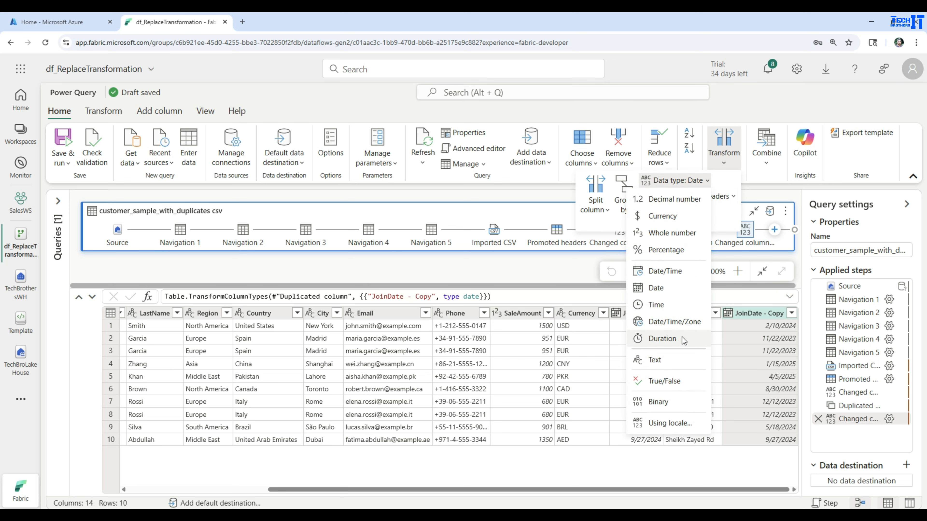
left_click(673, 323)
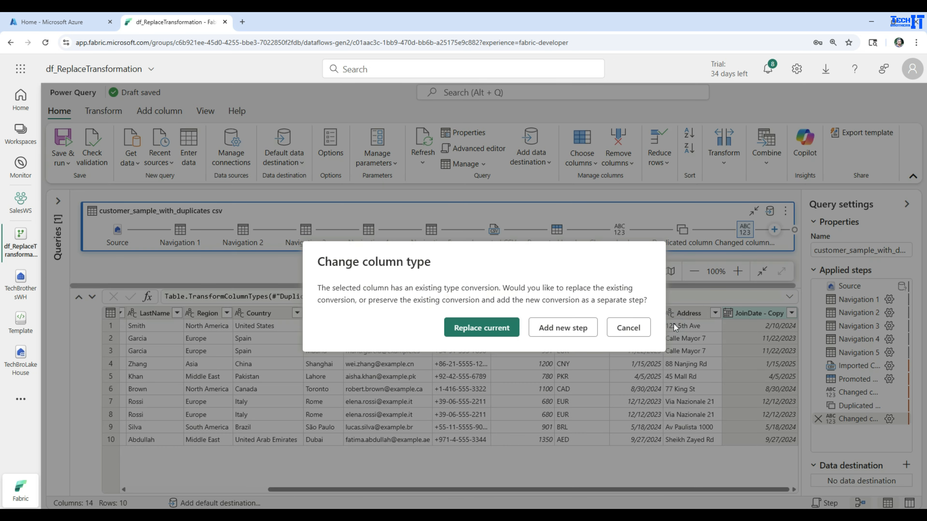
left_click(491, 330)
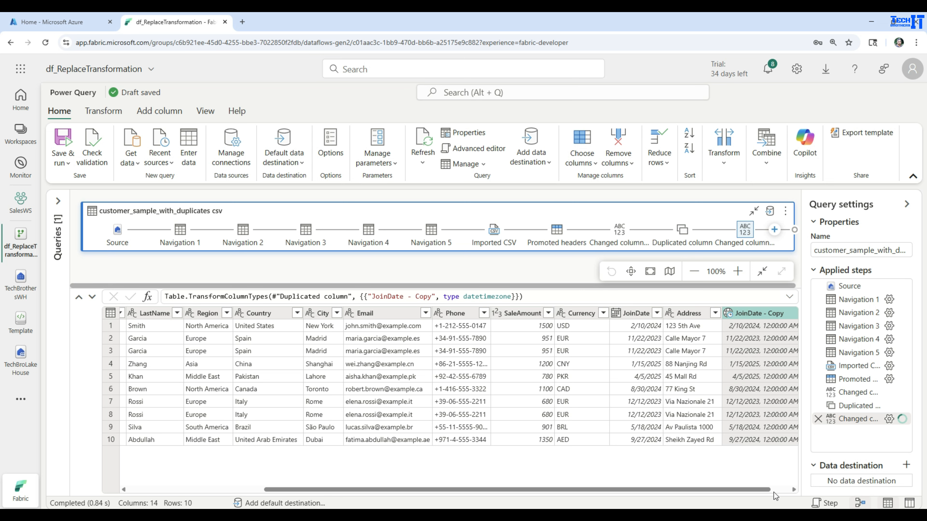
left_click_drag(773, 489, 791, 489)
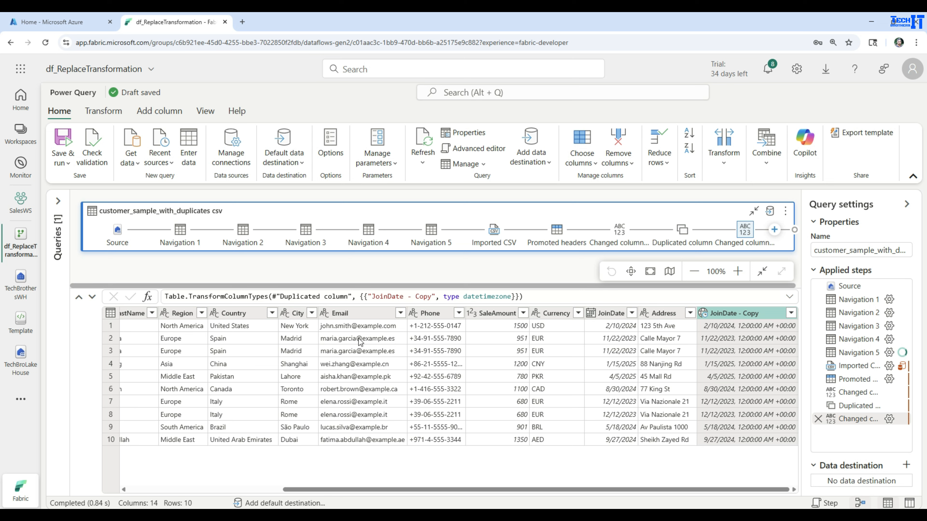
Remove the plus signs from the Phone column by replacing "+" with an empty value.
left_click(423, 316)
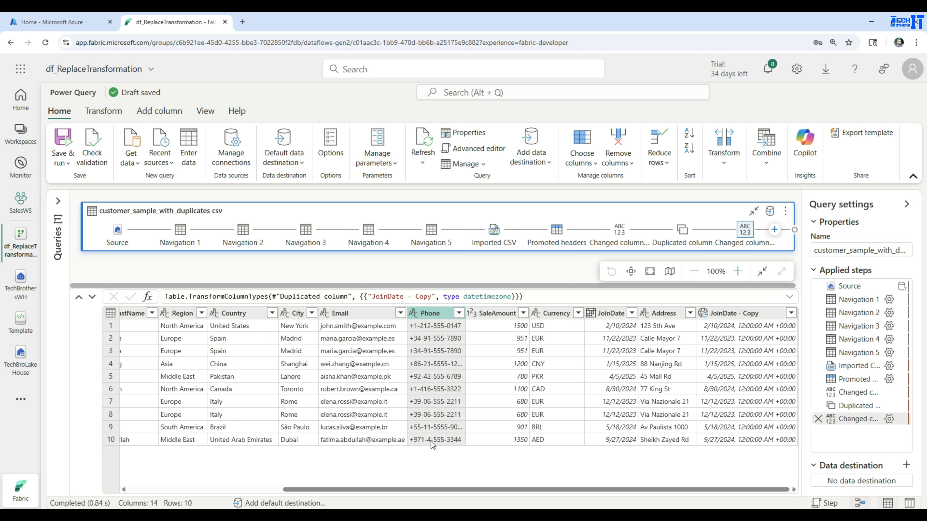
left_click(727, 163)
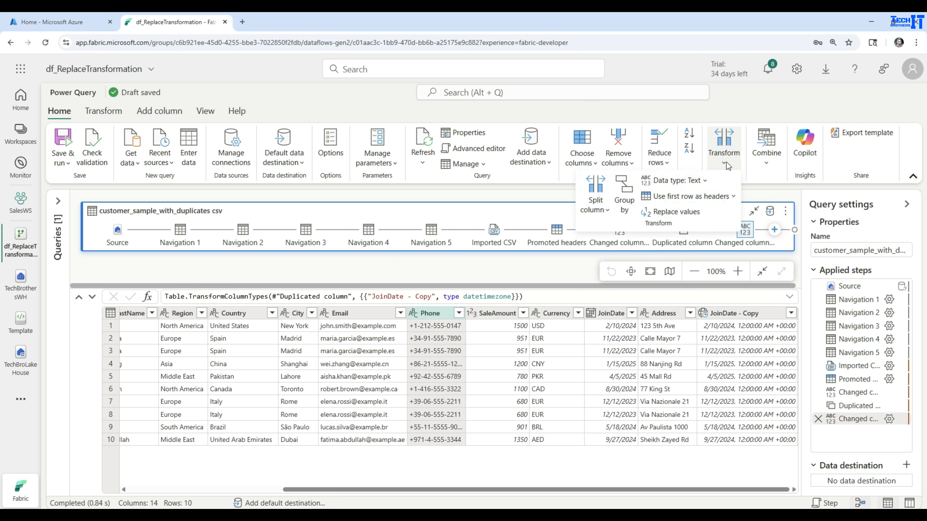
left_click(675, 214)
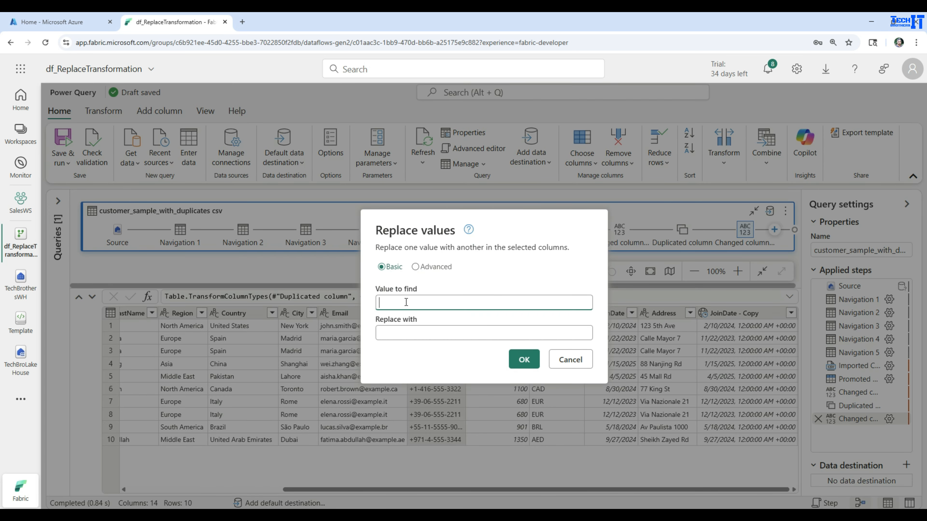
type("+")
left_click(413, 333)
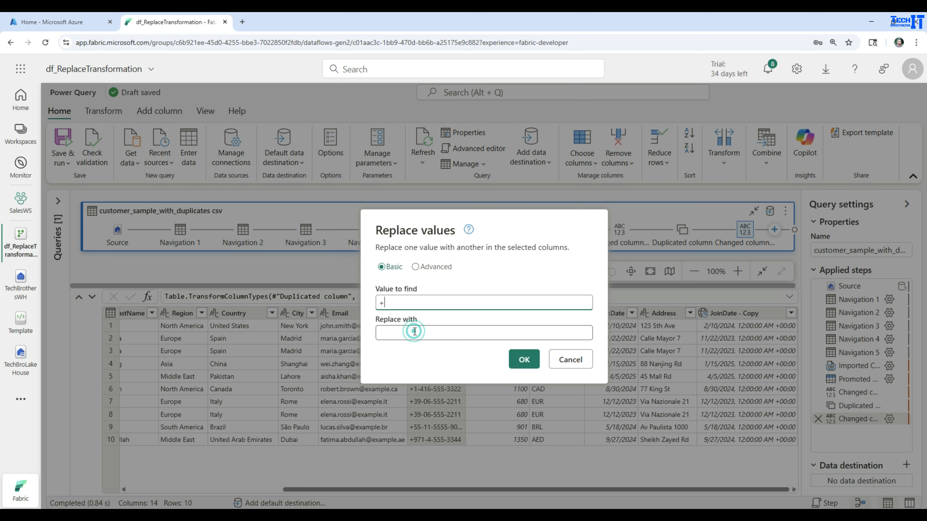
left_click(524, 362)
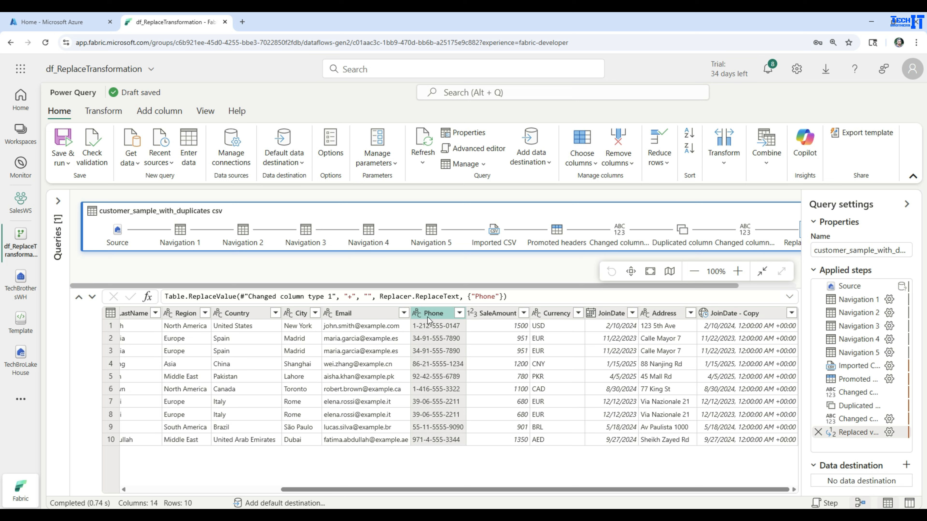
left_click(606, 314)
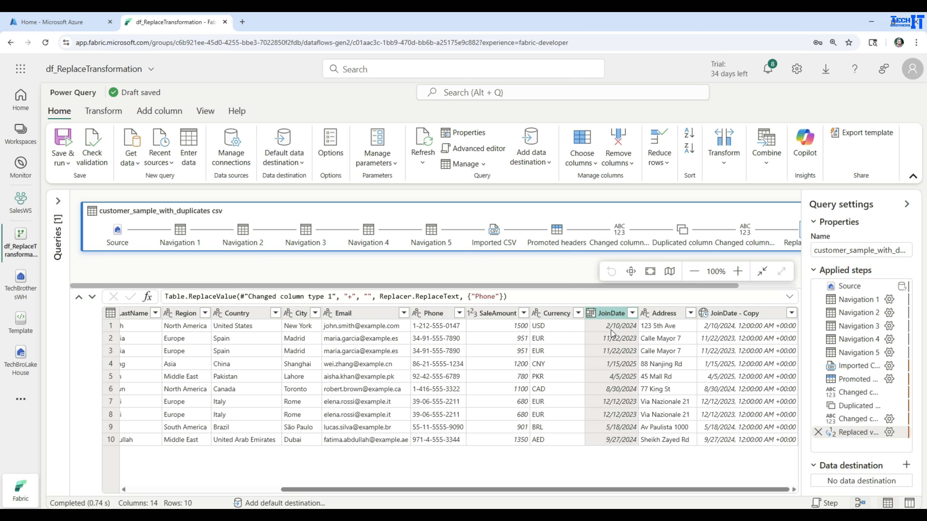
left_click(724, 162)
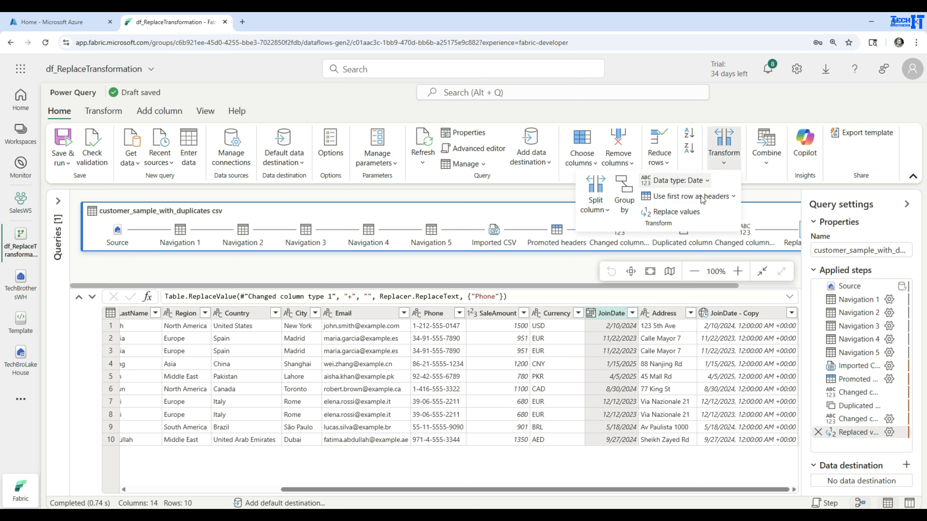
left_click(683, 212)
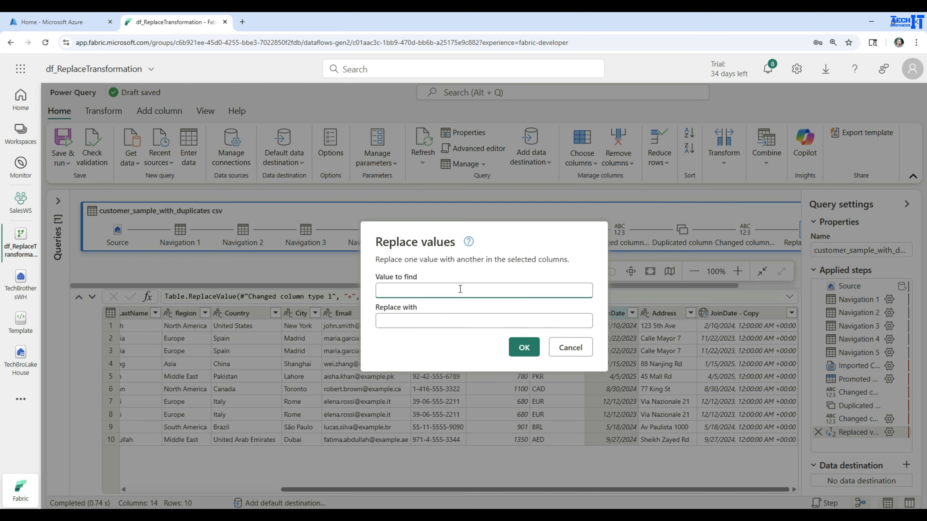
type("/")
left_click(481, 324)
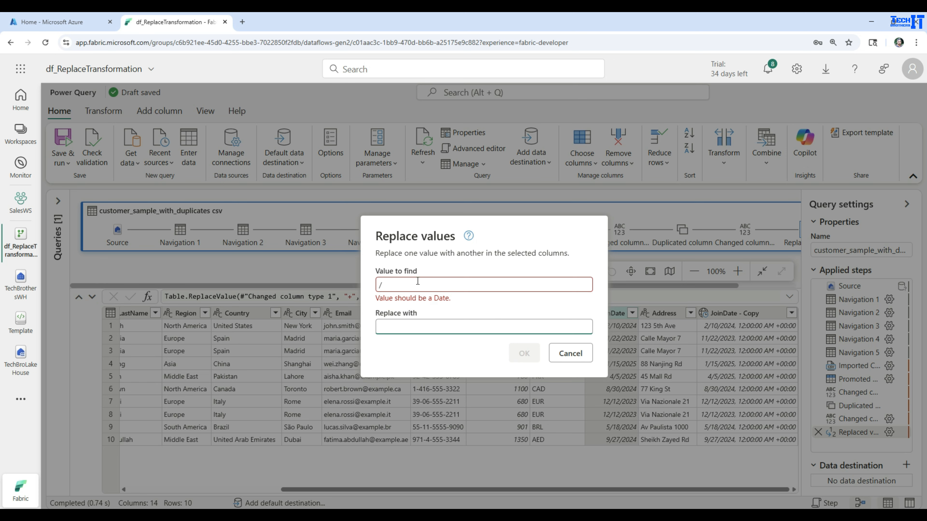
left_click(561, 355)
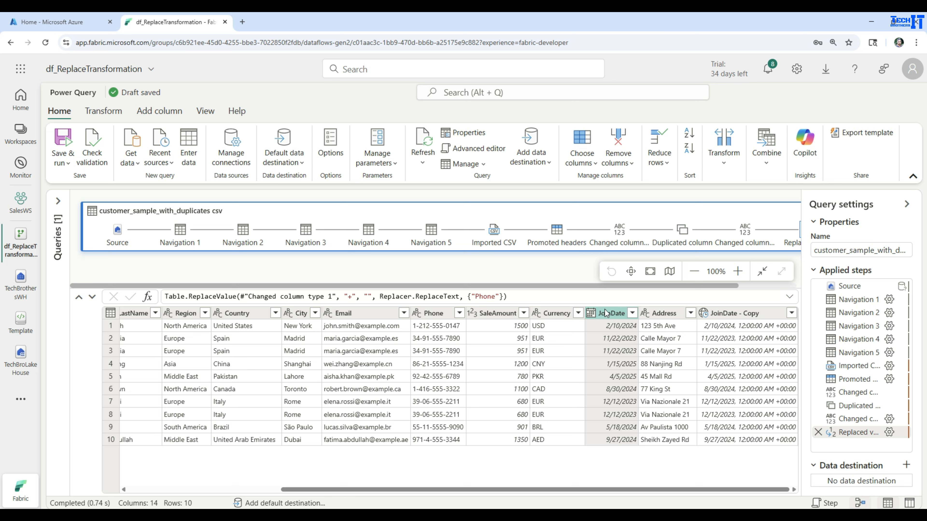
Change the JoinDate column's data type to Text.
left_click(719, 158)
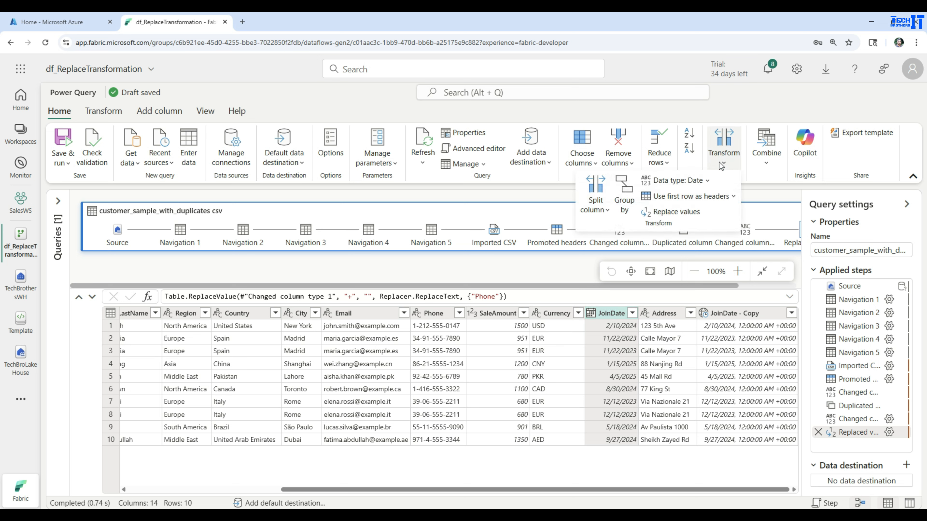
left_click(707, 181)
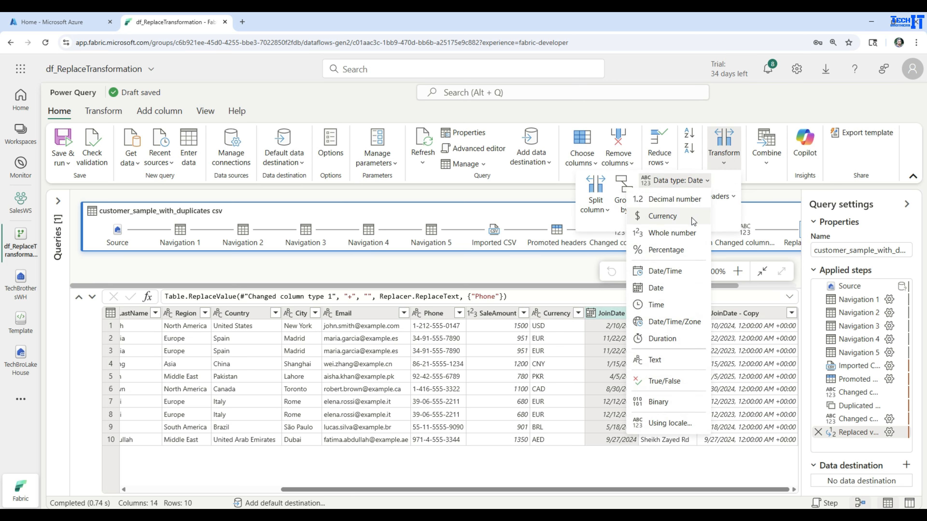
left_click(654, 360)
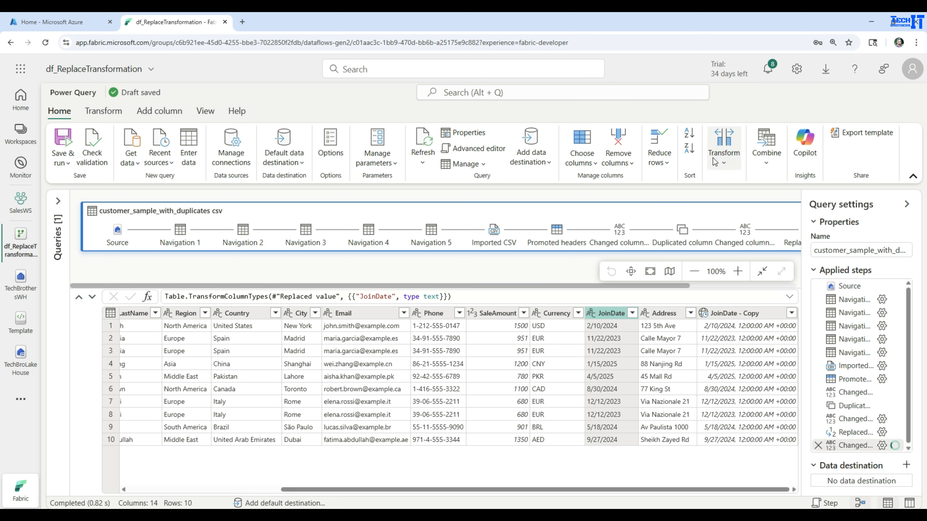
Replace "/" with "-" in the JoinDate column's values.
left_click(725, 159)
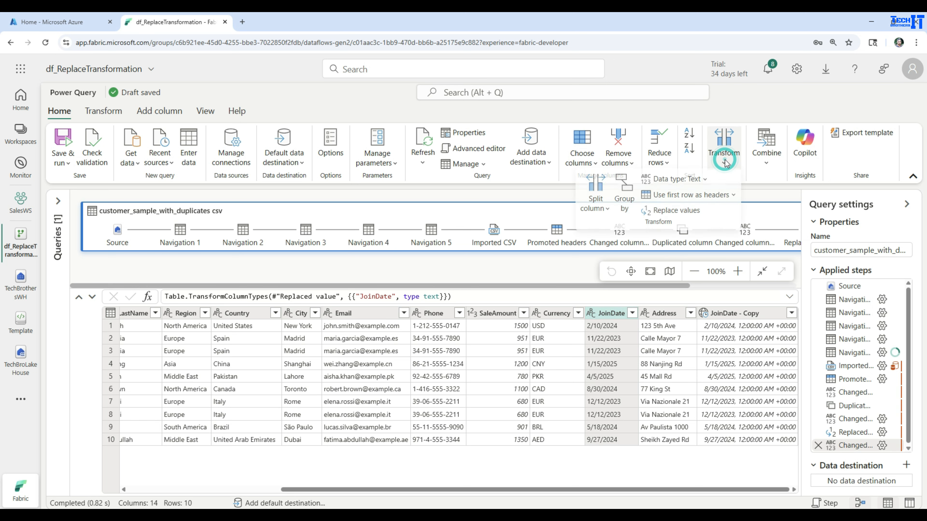
left_click(679, 213)
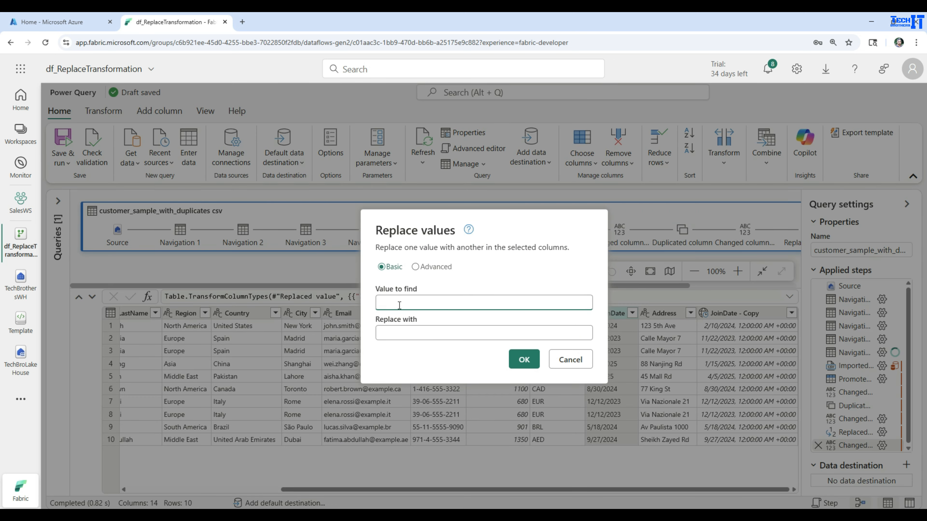
left_click(411, 331)
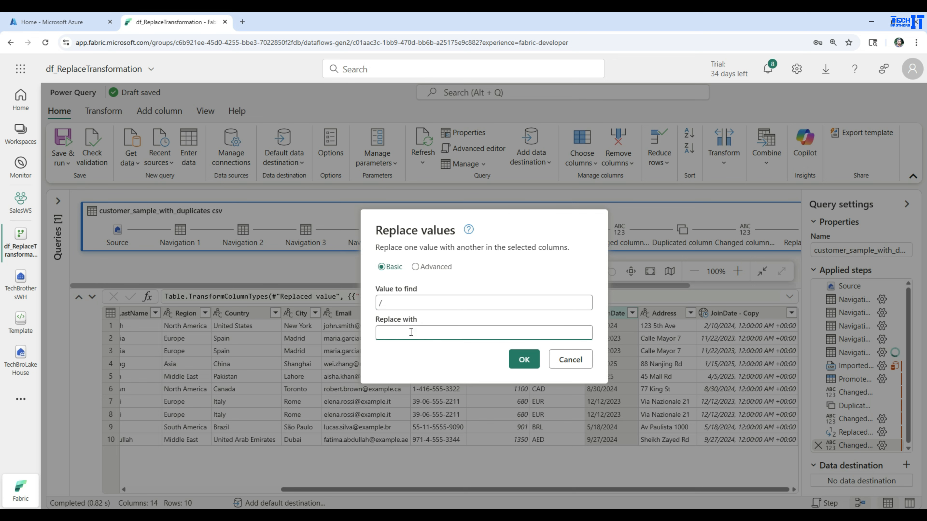
type("-")
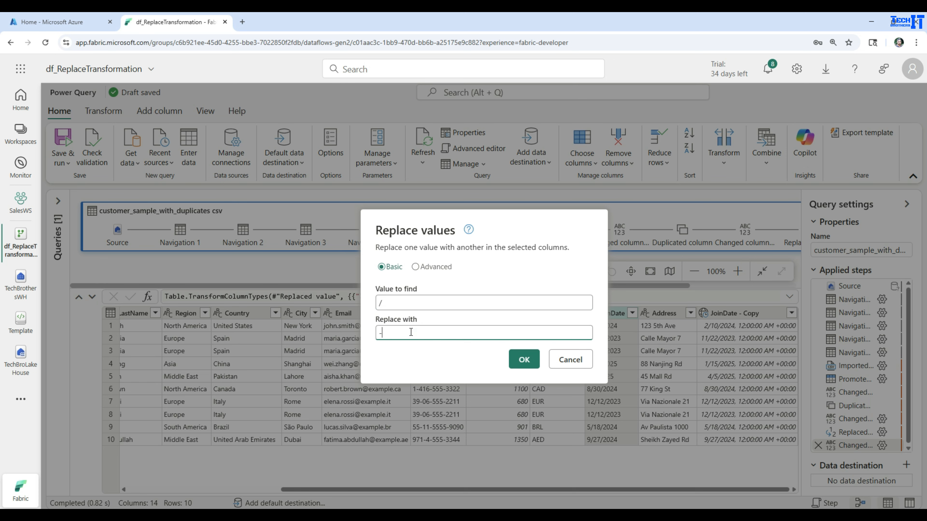
left_click(525, 360)
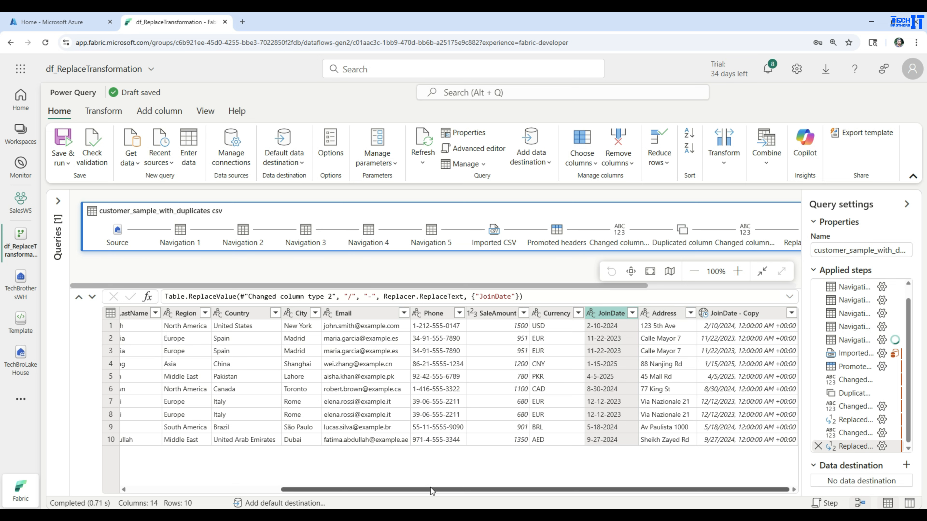
Duplicate the Region column of the customer table.
left_click_drag(430, 488, 246, 479)
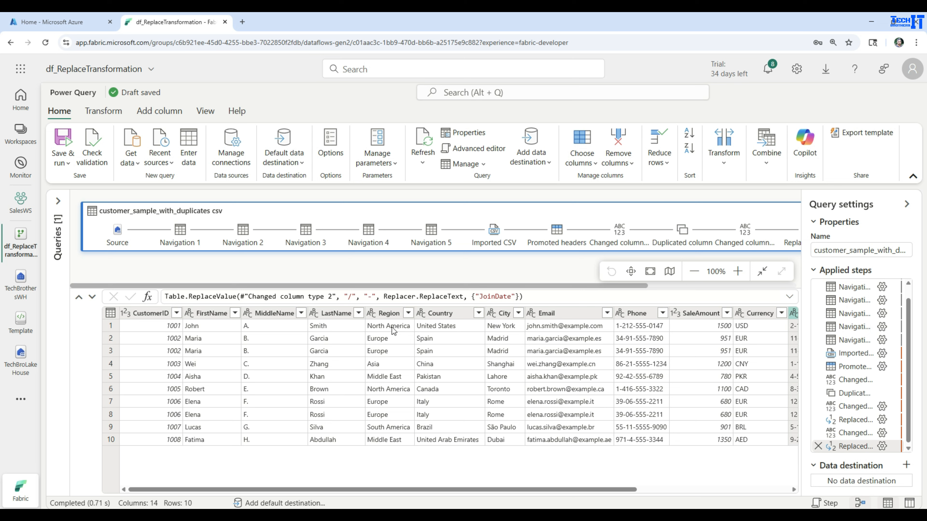
left_click(392, 313)
right_click(392, 313)
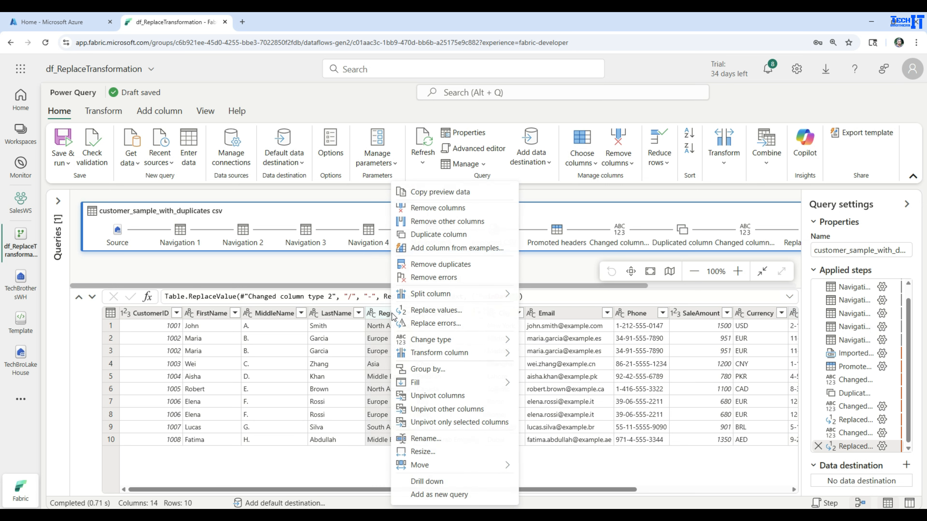
left_click(439, 236)
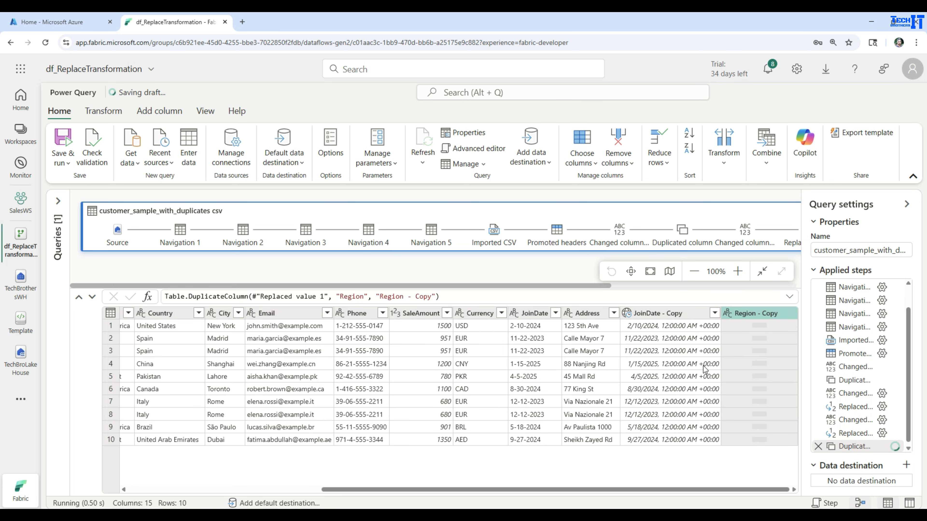
Rename the duplicated Region column as RegionCode.
left_click(762, 314)
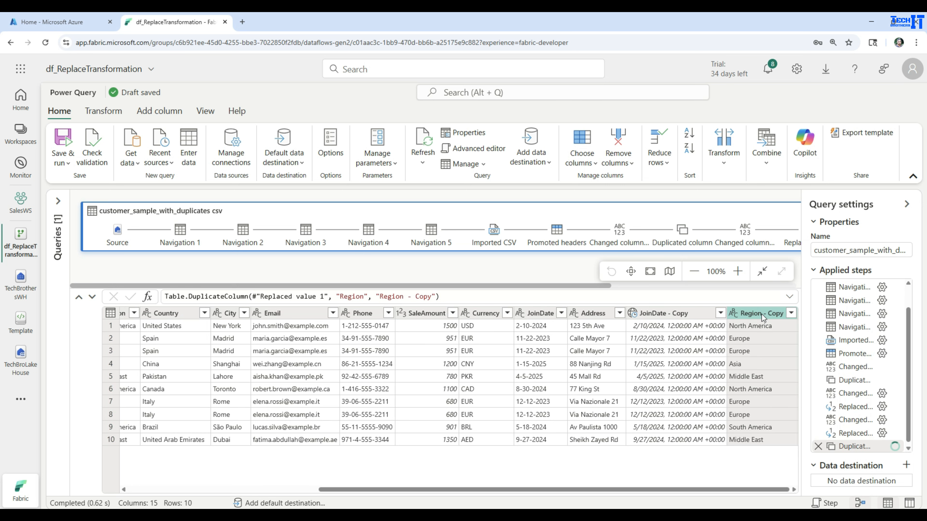
double_click(762, 314)
type("R")
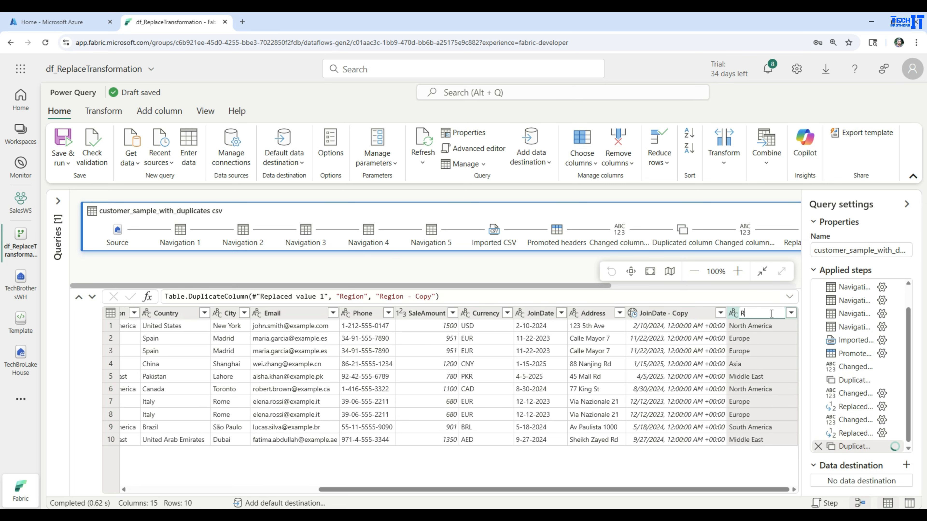
type("egionCode")
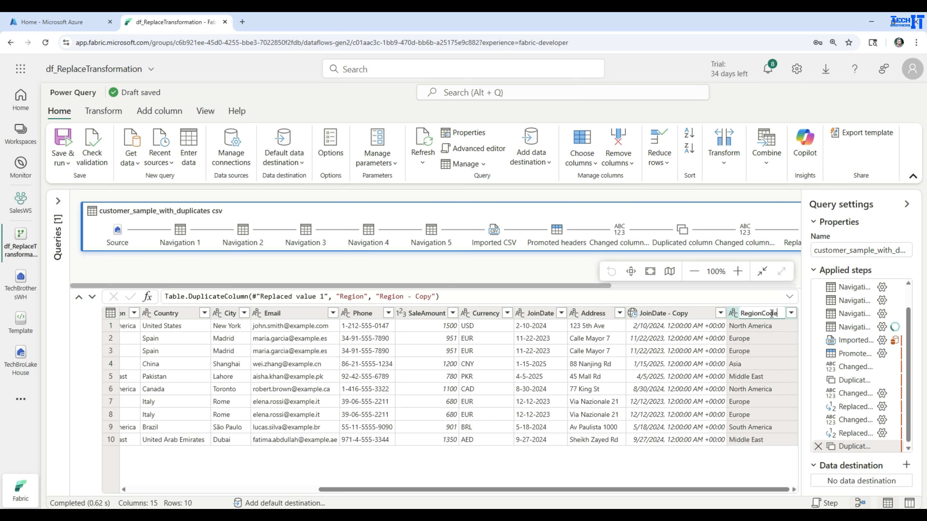
key("Return")
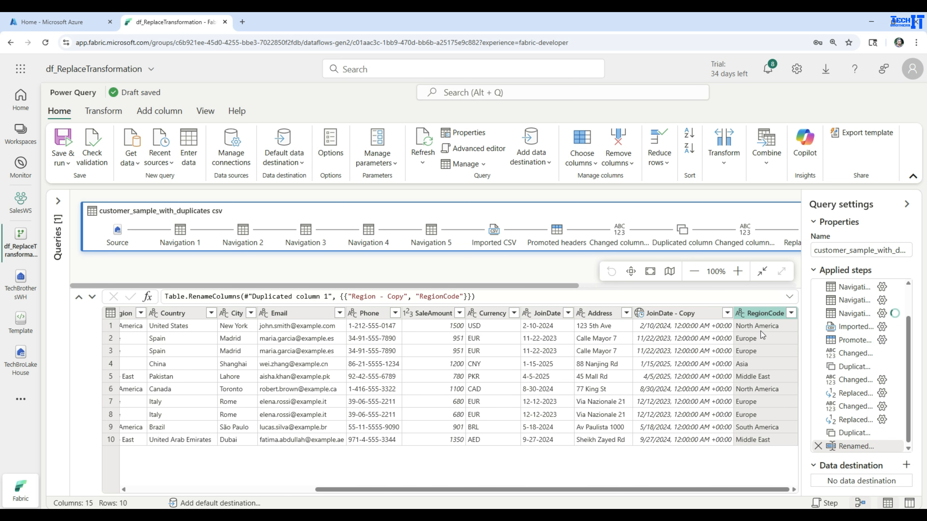
Replace "North America" with "NA" in the RegionCode column.
left_click(729, 161)
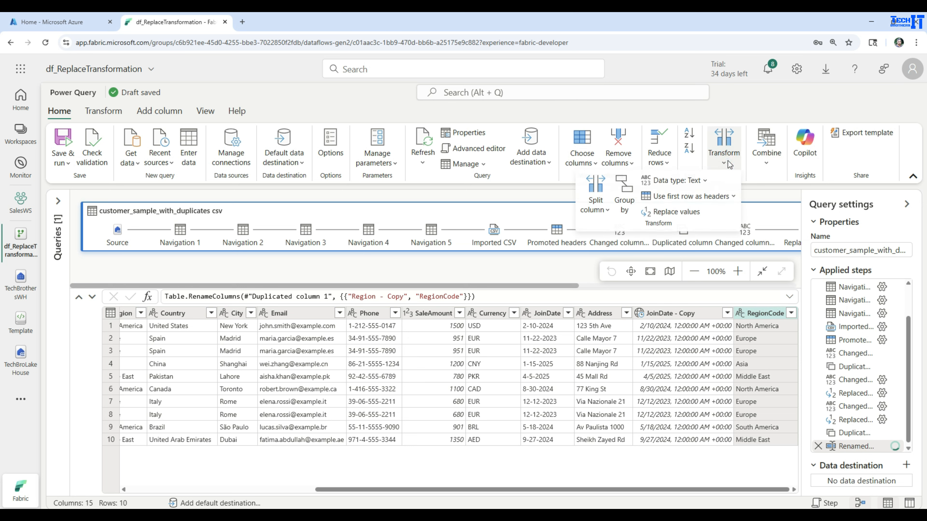
left_click(684, 215)
left_click(484, 303)
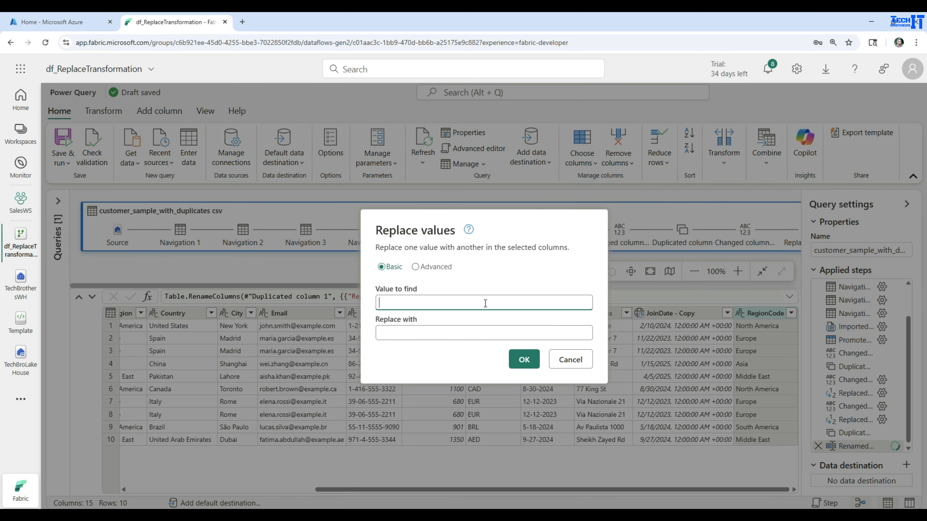
type("North America")
key("Tab")
type("NA")
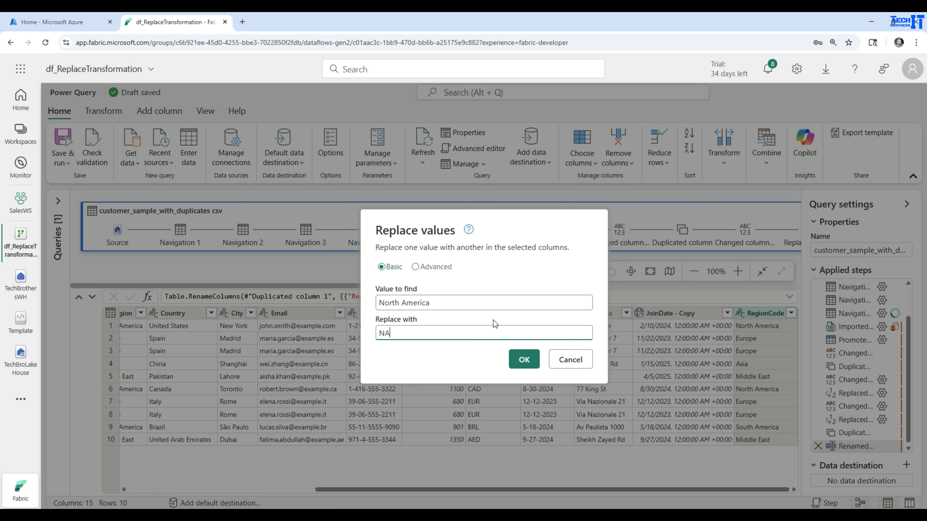
left_click(517, 362)
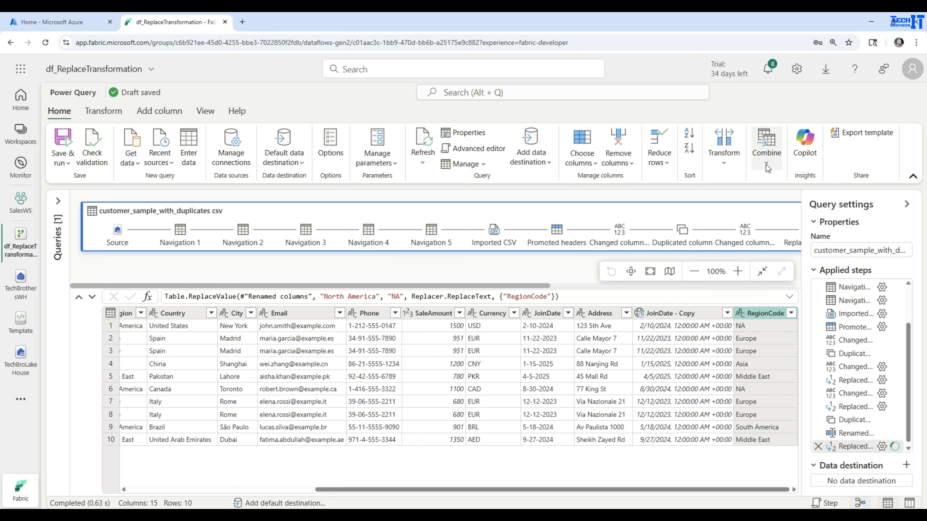
Replace "Europe" with "EU" in the RegionCode column in advanced mode, checking the special-character choices but leaving that option off.
left_click(725, 161)
left_click(657, 213)
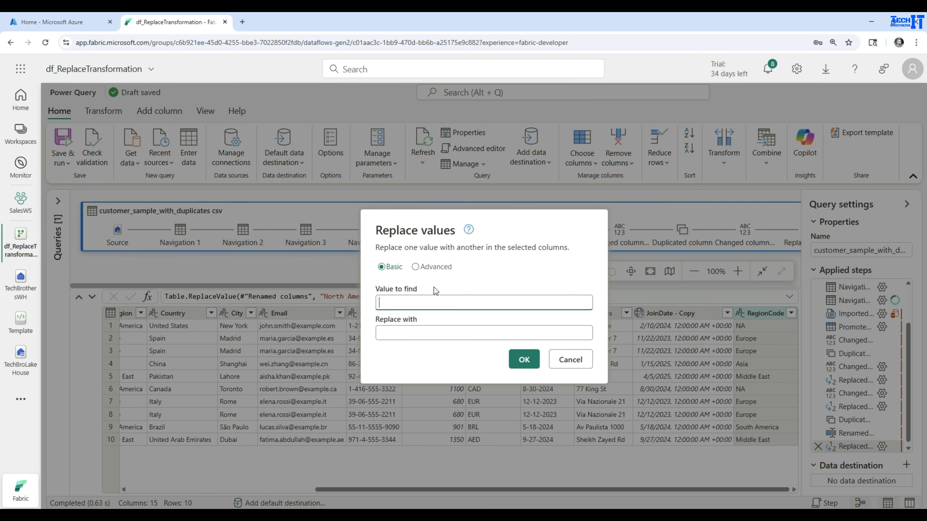
left_click(420, 271)
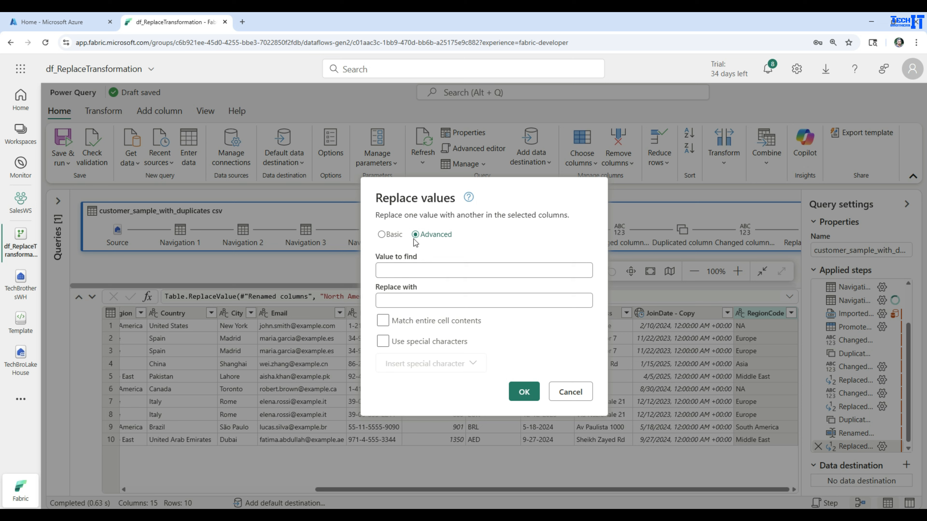
left_click(401, 270)
type("Europe")
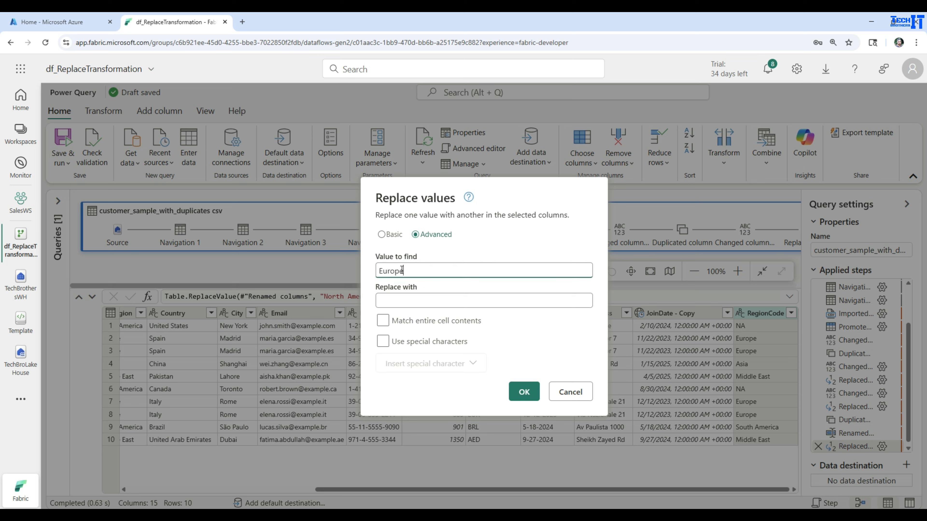
key("Tab")
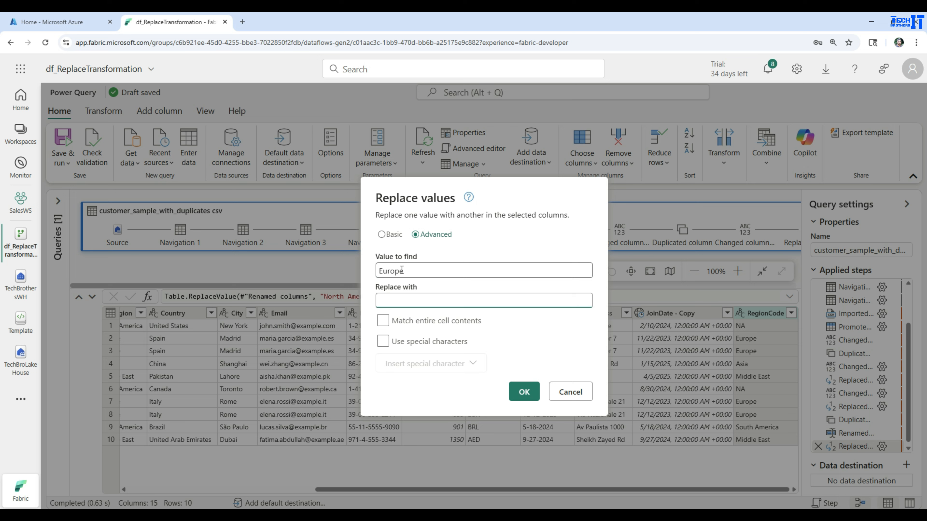
type("EU")
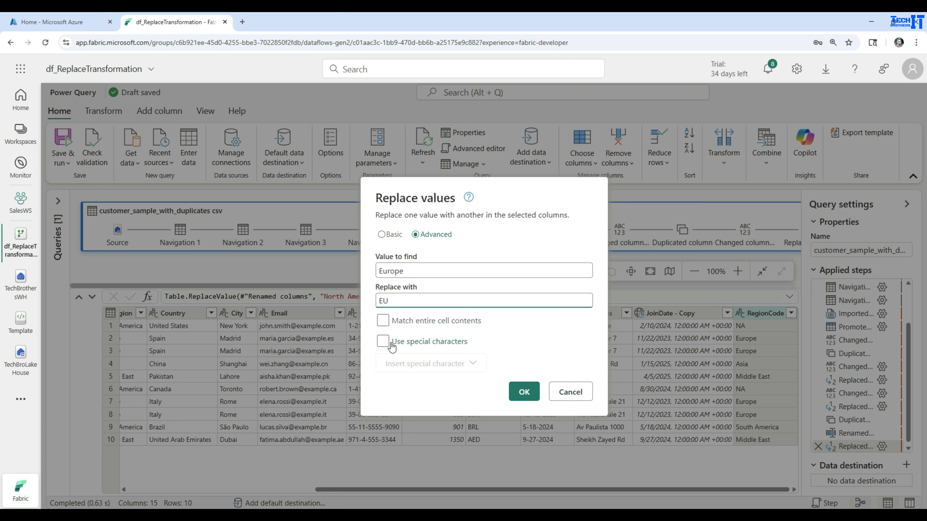
left_click(429, 347)
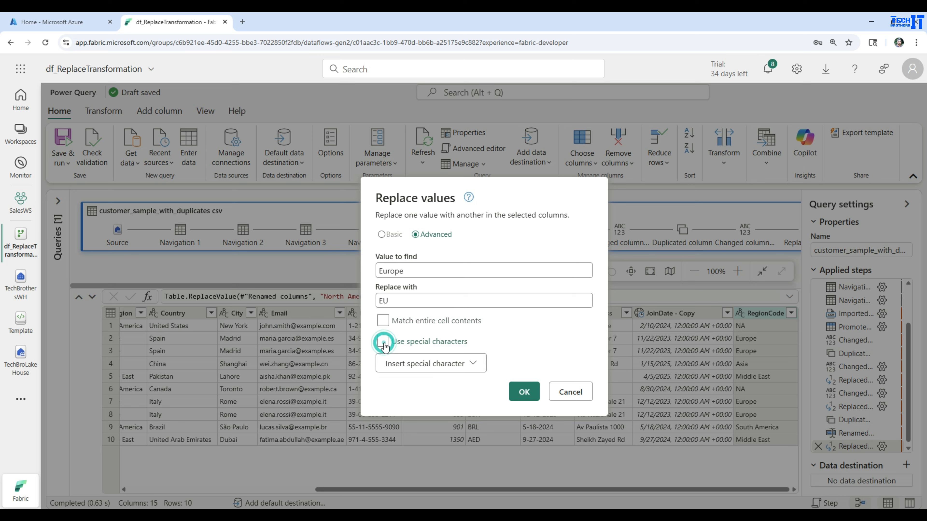
left_click(434, 369)
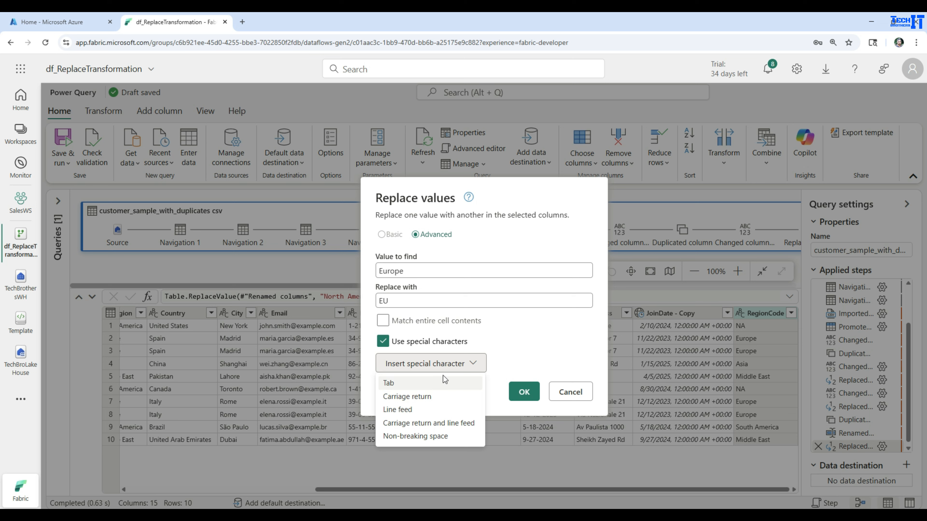
left_click(507, 335)
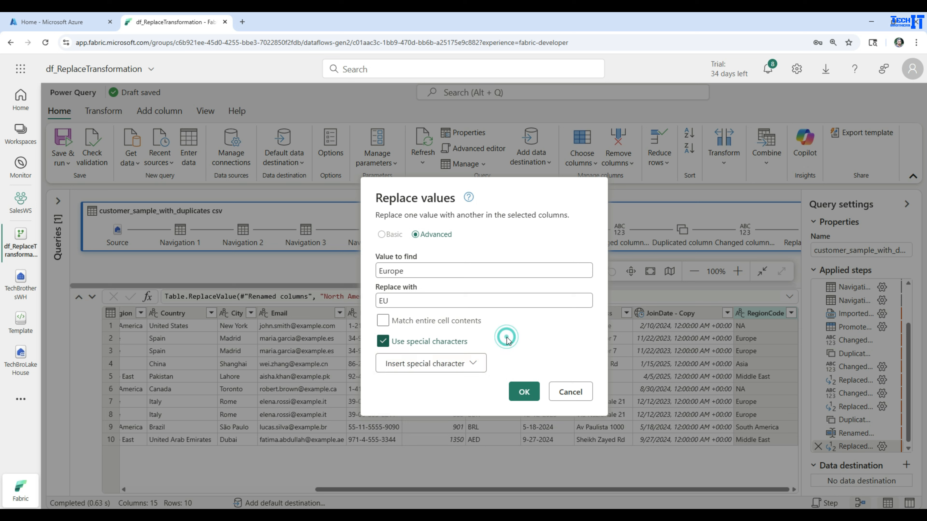
left_click(383, 342)
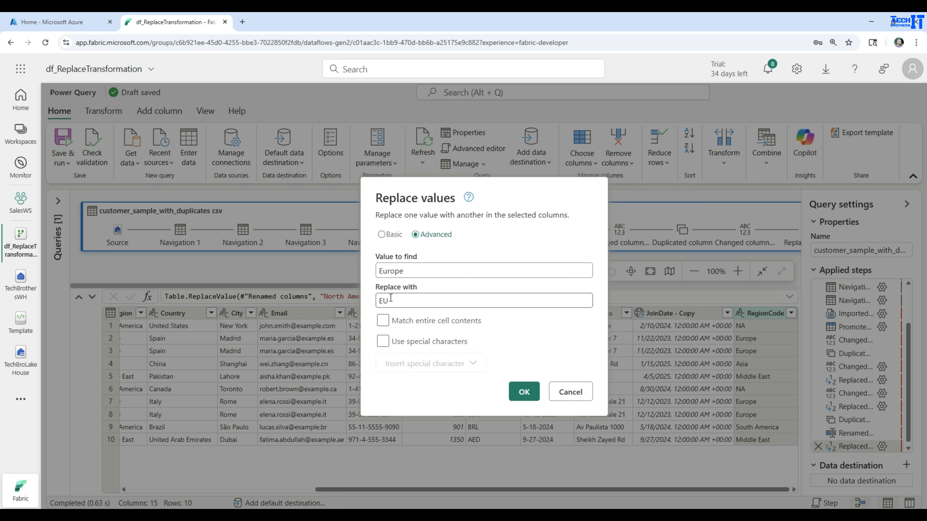
left_click(521, 391)
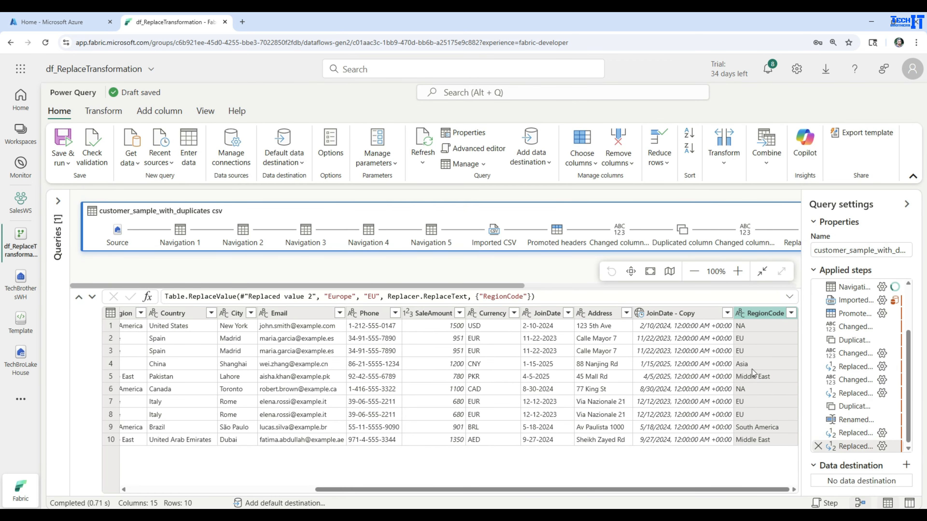
Replace "South America" with "SA" in the RegionCode column.
left_click(773, 313)
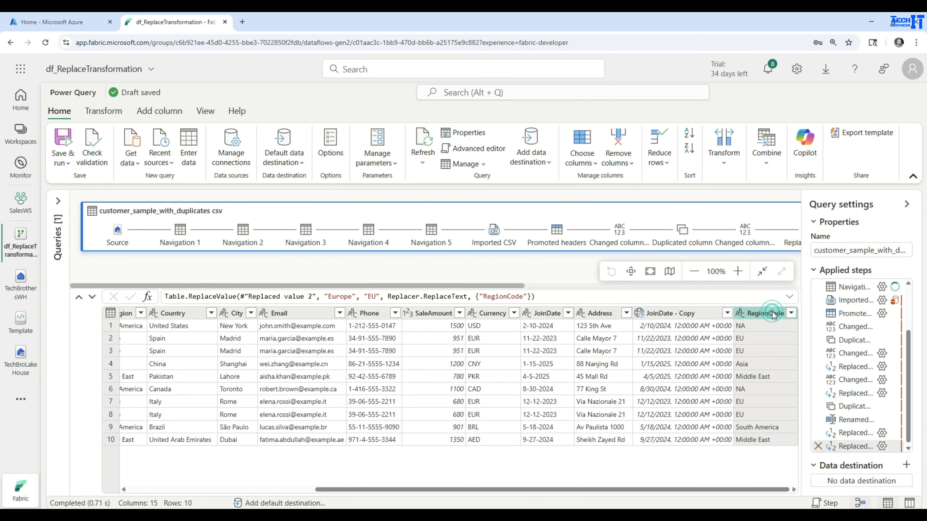
left_click(722, 165)
left_click(672, 213)
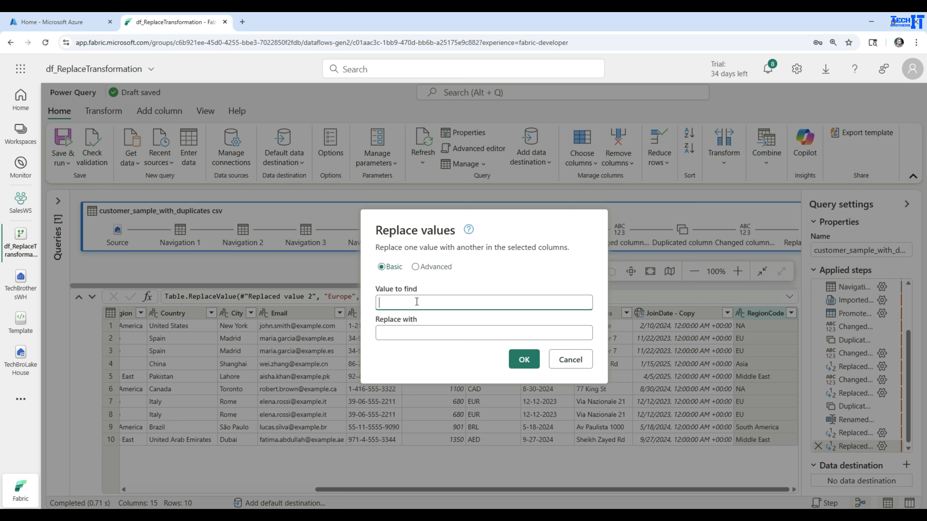
type("South America")
key("Tab")
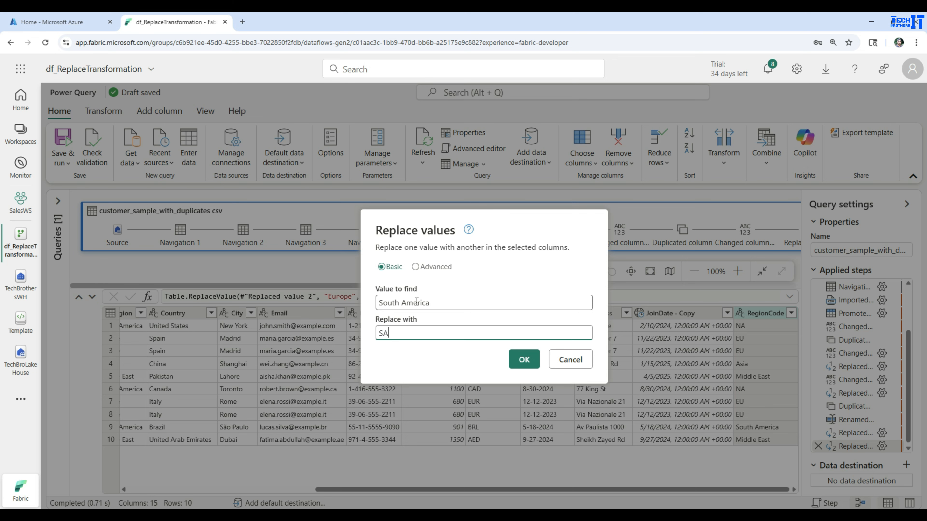
left_click(524, 359)
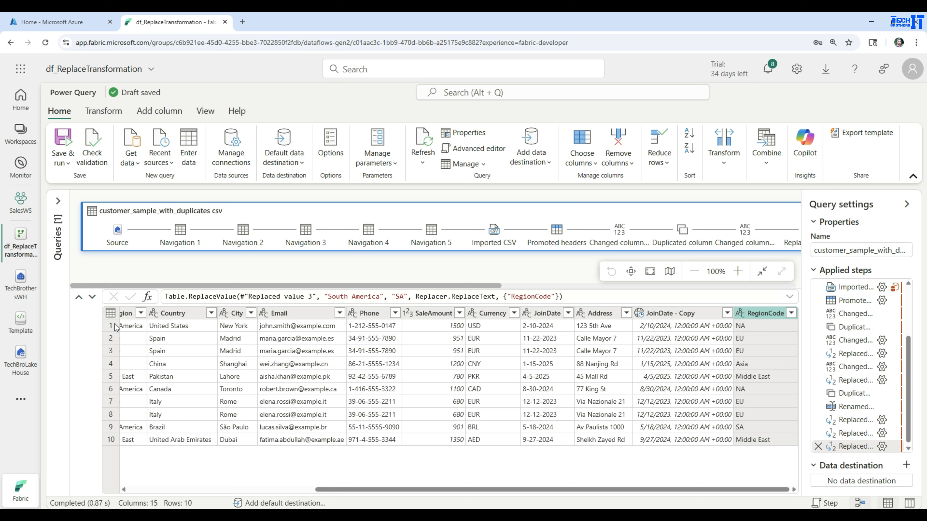
Add a Warehouse data destination to the customer query using the existing Warehouse techbrothers connection.
left_click(245, 490)
left_click_drag(211, 489, 752, 440)
left_click(906, 466)
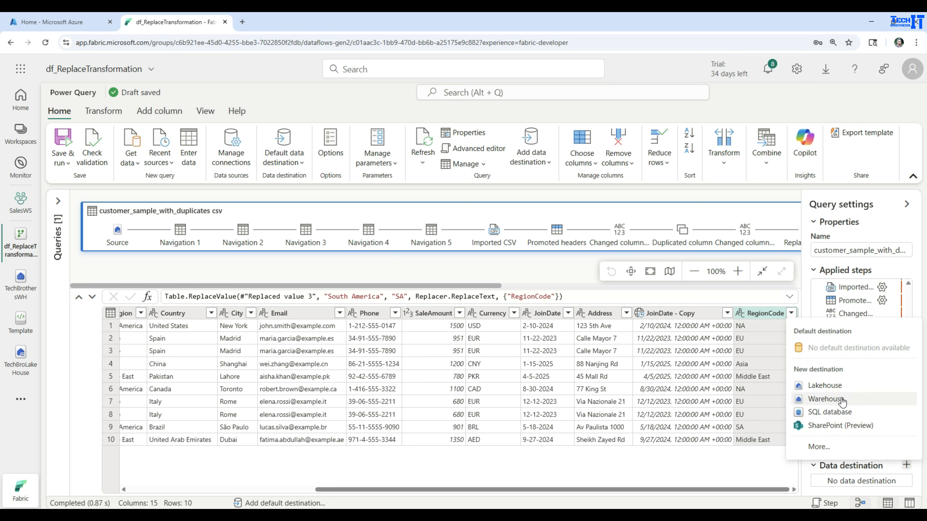
left_click(828, 402)
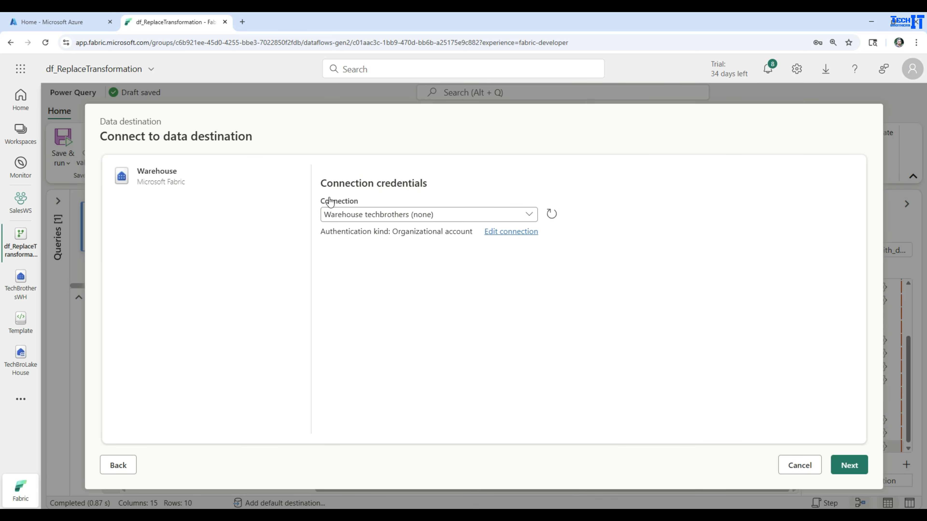
left_click(849, 465)
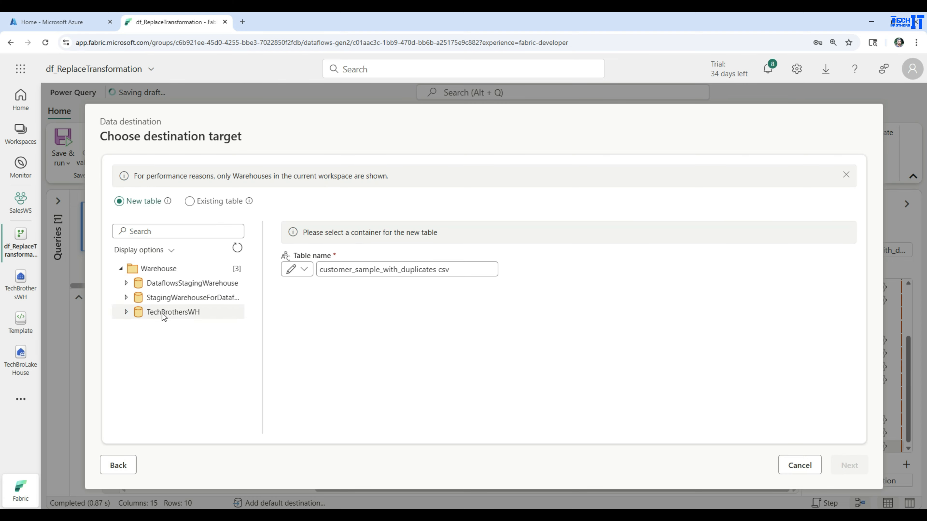
Target a new table named customer_sample_replace in the TechBrothersWH warehouse.
left_click(127, 313)
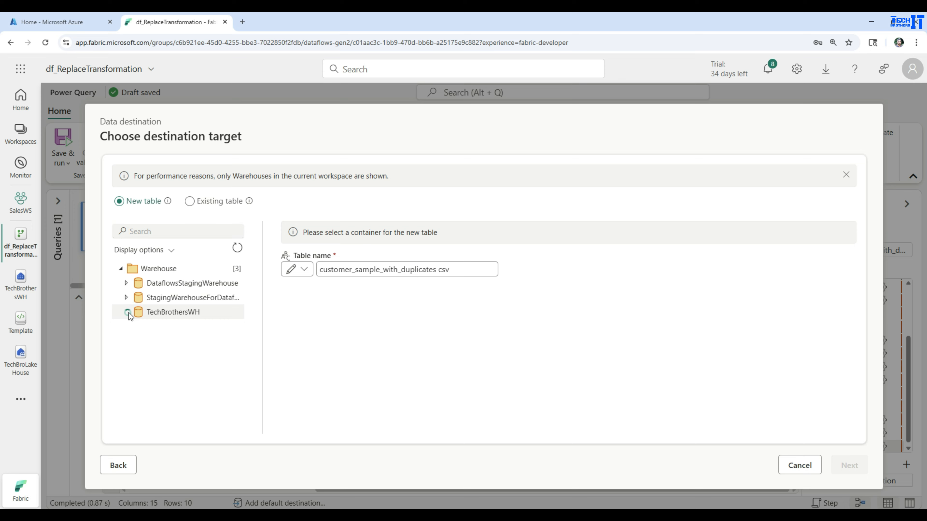
left_click(434, 269)
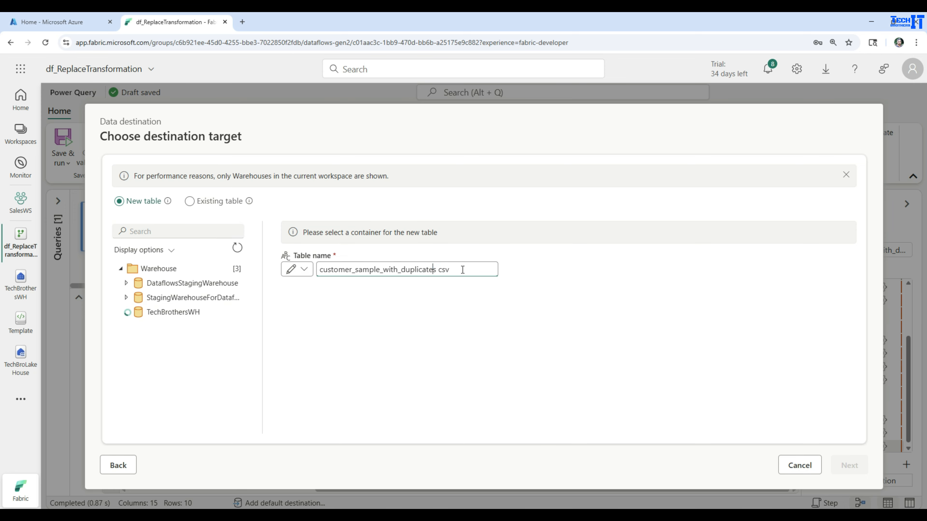
left_click_drag(463, 269, 382, 269)
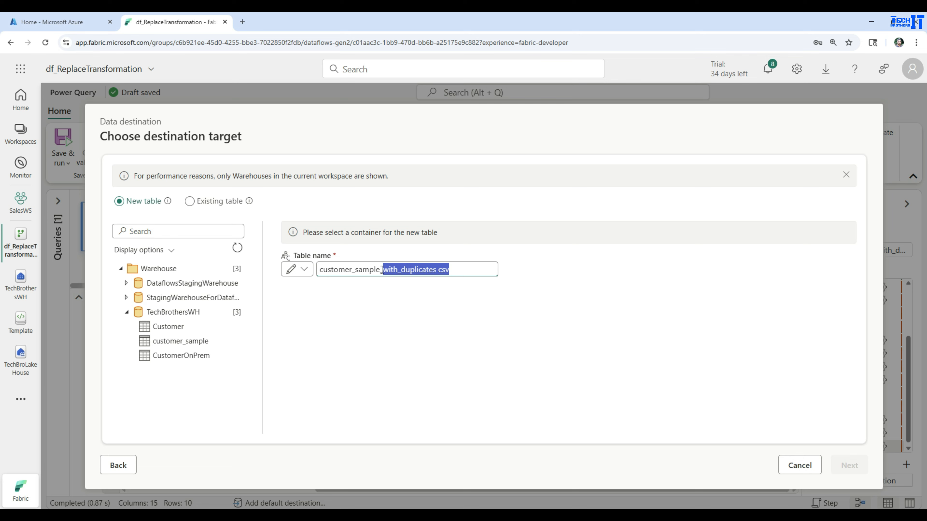
type("repla")
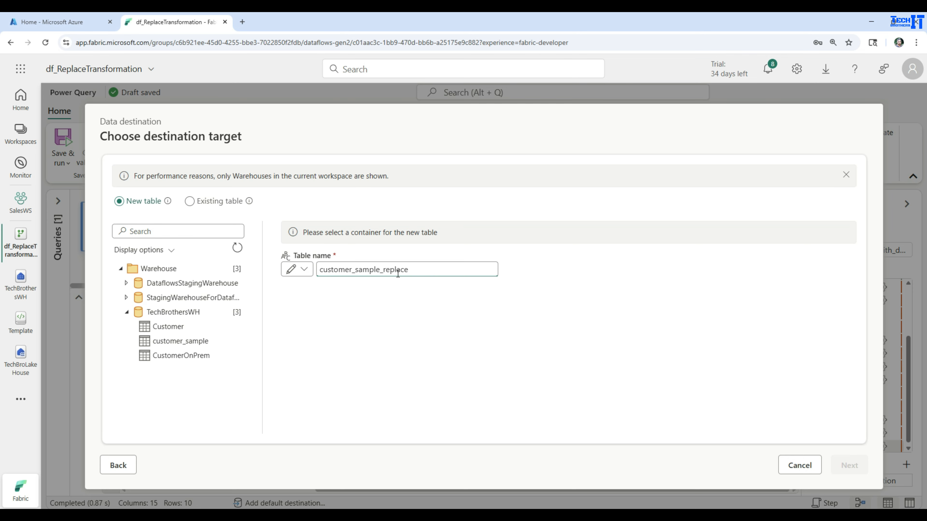
left_click(208, 311)
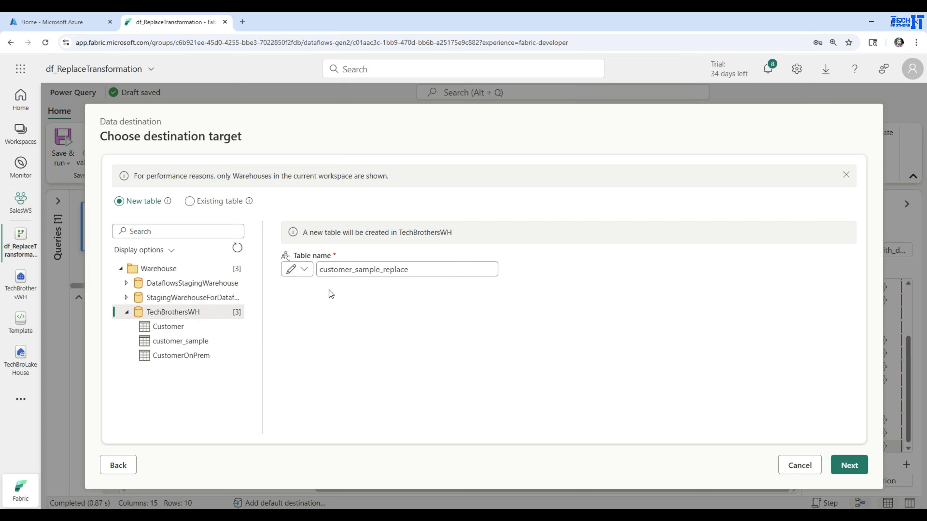
Review the column mapping and save the destination settings with the Replace update method and fixed schema.
left_click(849, 465)
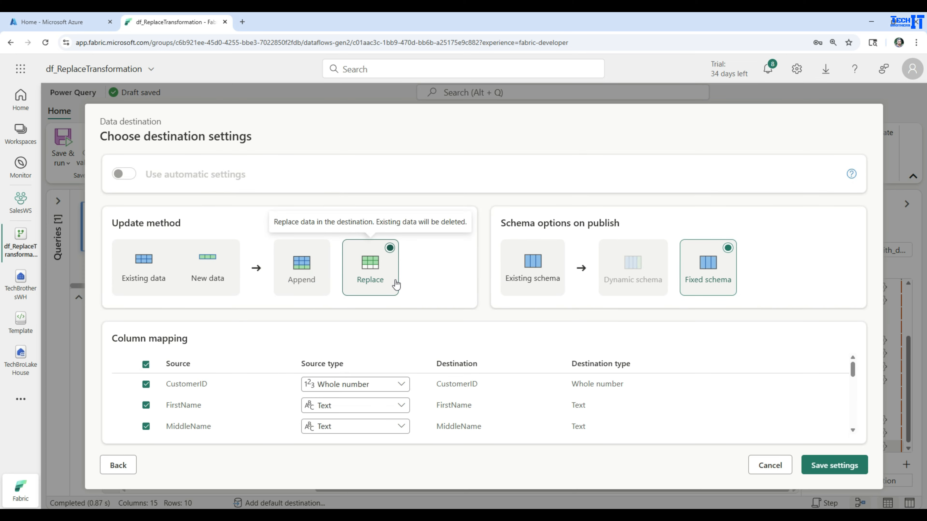
scroll(683, 409, "down", 6)
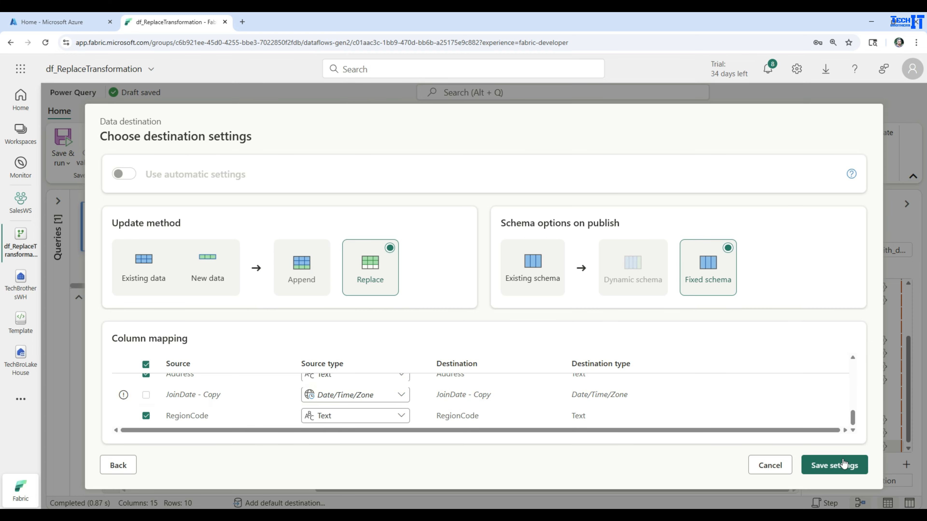
left_click(836, 466)
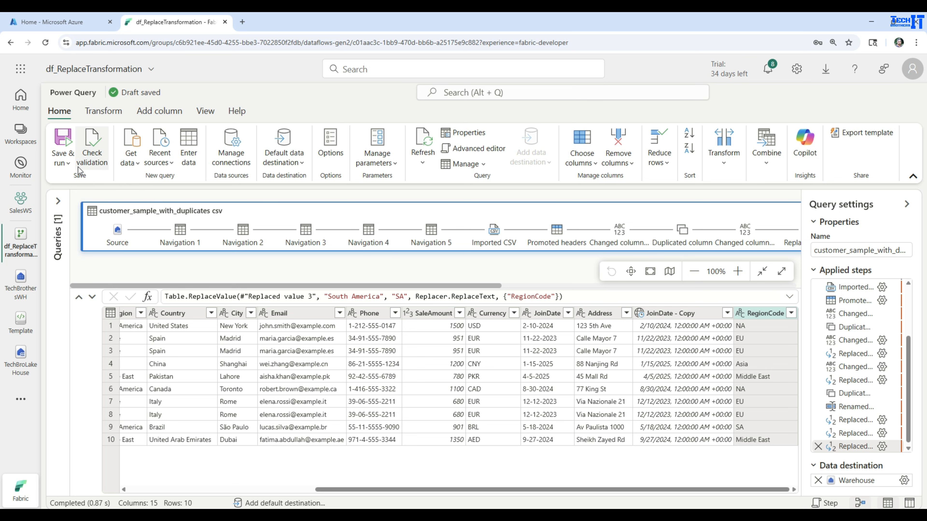
Save and run the dataflow, and open the Monitor page to track its refresh.
left_click(81, 179)
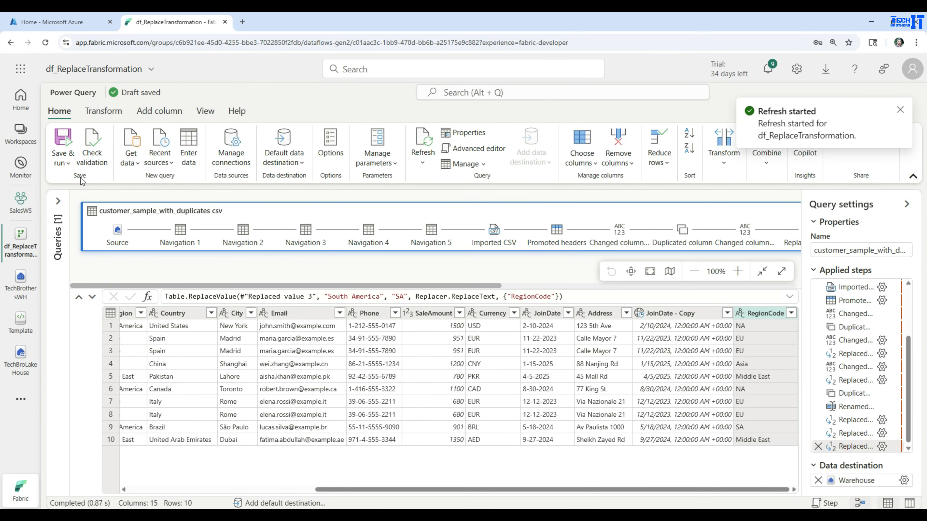
left_click(21, 168)
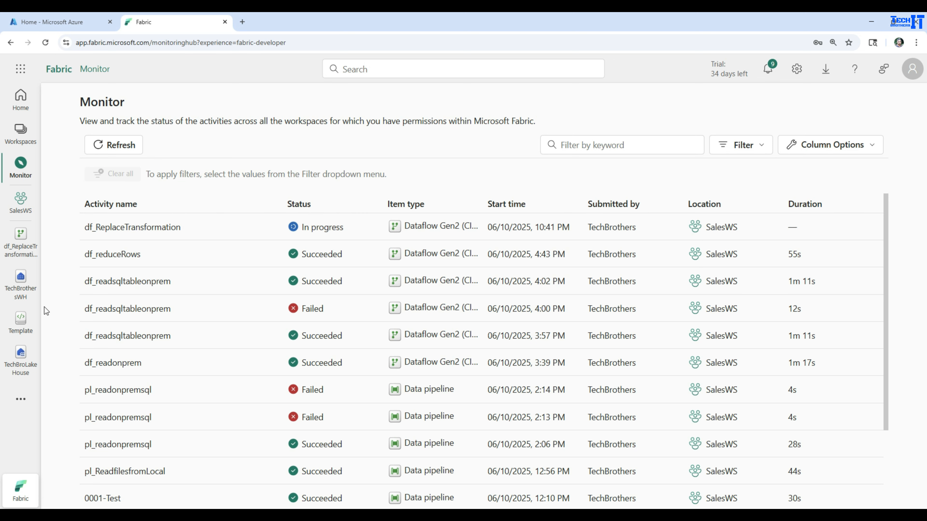
Open the TechBrothersWH warehouse, expand the dbo schema down to its tables and refresh the table list.
left_click(21, 279)
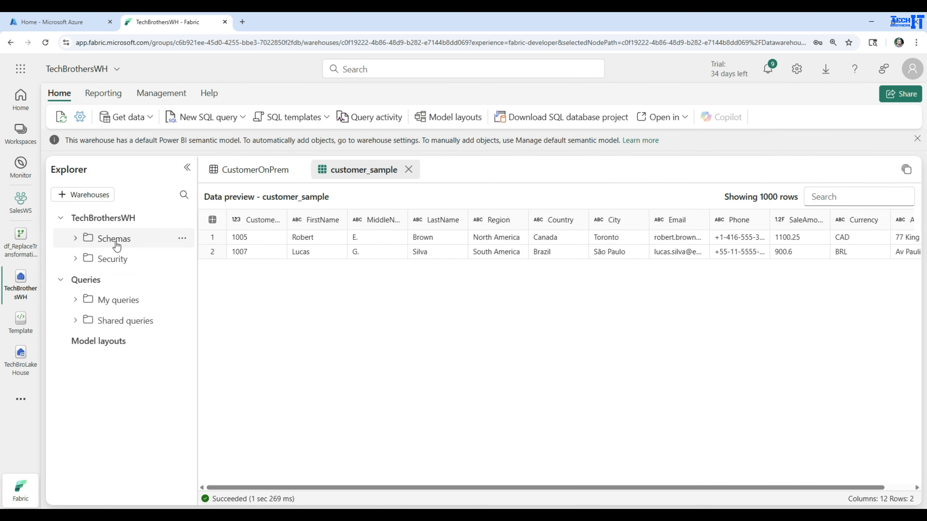
left_click(76, 239)
left_click(89, 259)
left_click(103, 281)
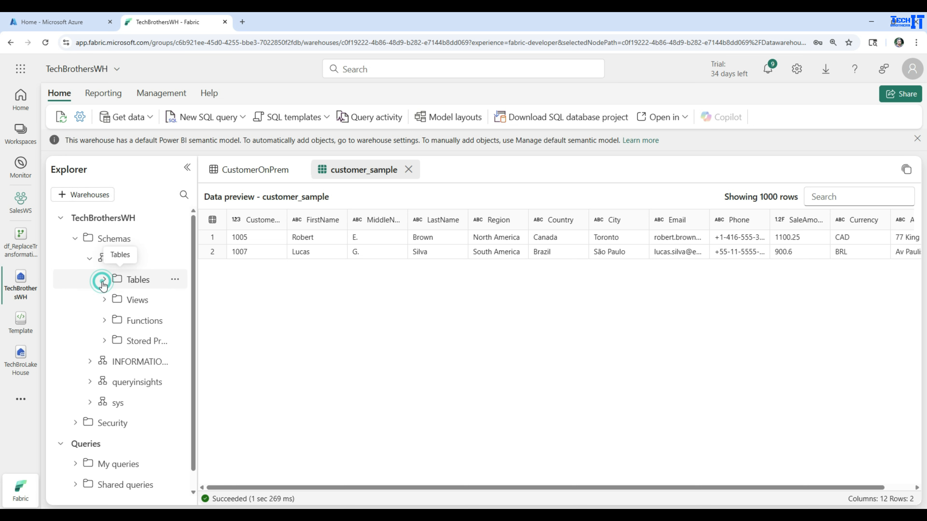
left_click_drag(195, 280, 294, 283)
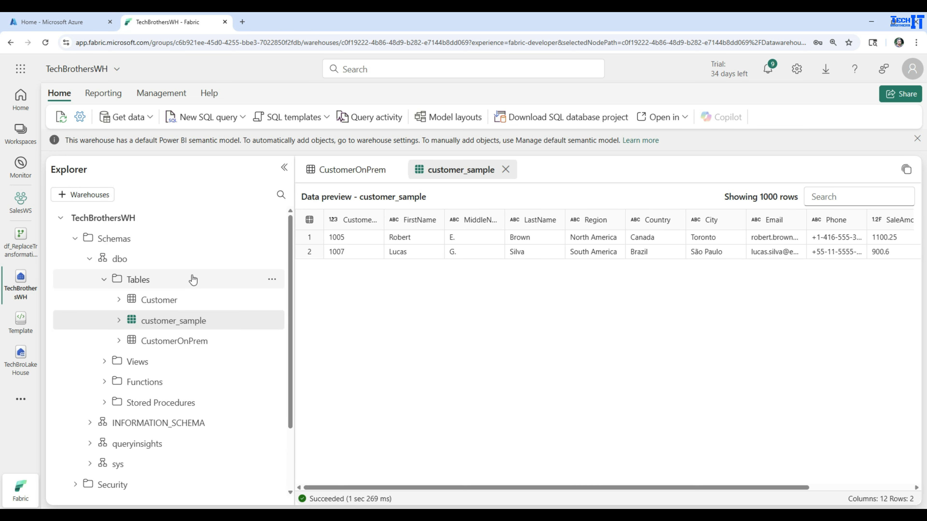
left_click(271, 280)
left_click(296, 345)
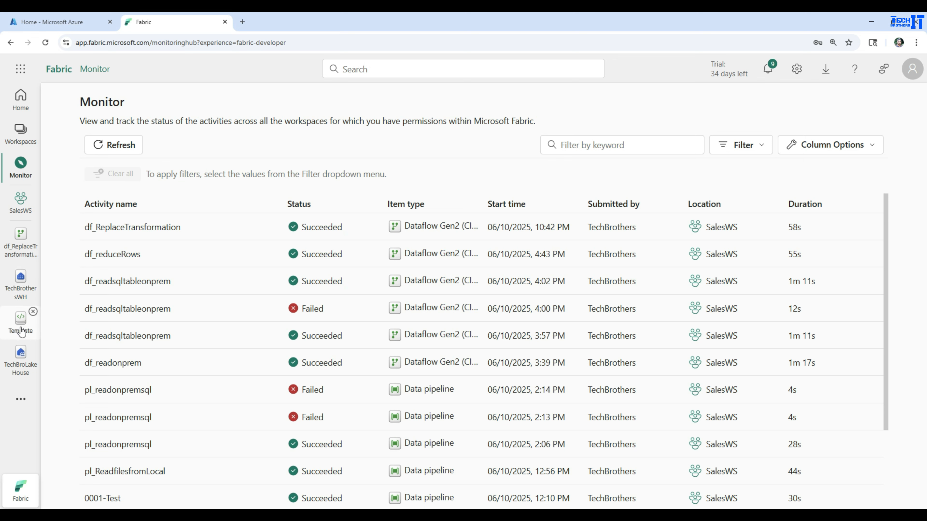
Return to the TechBrothersWH warehouse, refresh the dbo tables again and widen the explorer to fit the full table names.
left_click(20, 280)
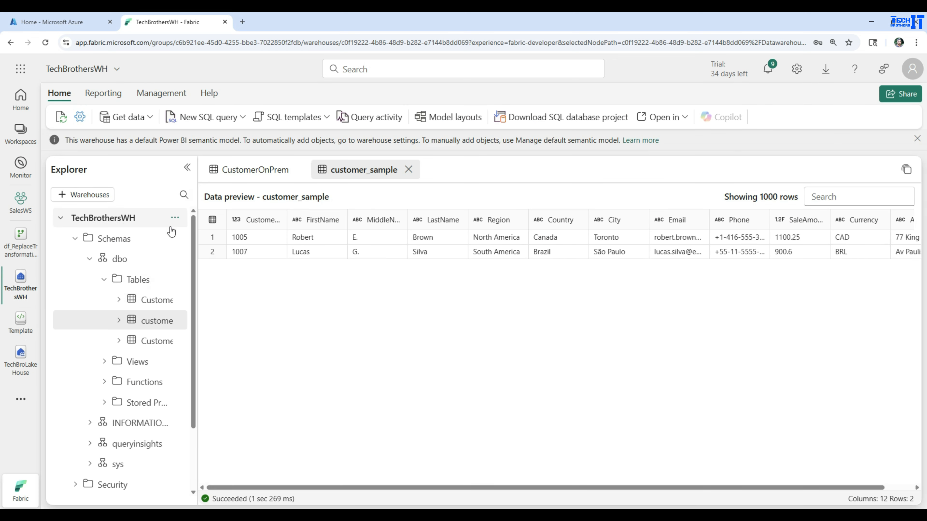
left_click(174, 280)
left_click(211, 342)
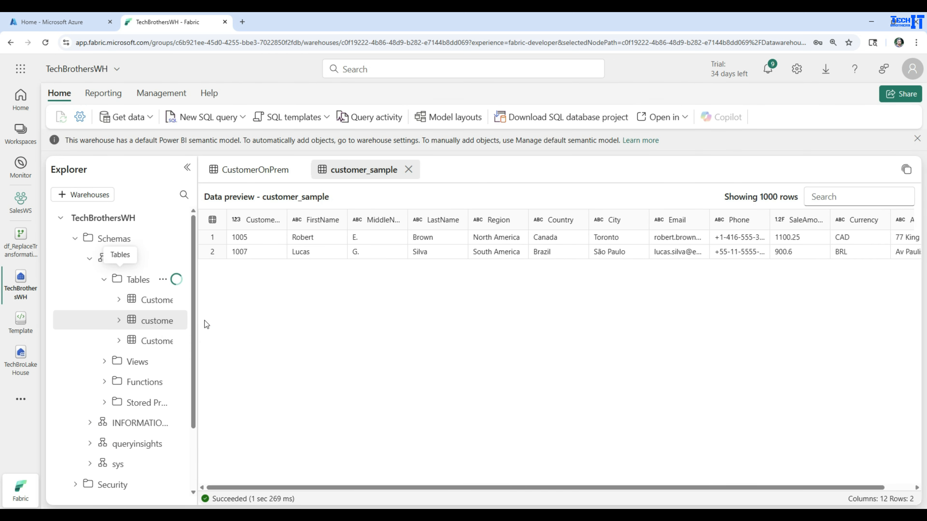
left_click_drag(199, 313, 366, 325)
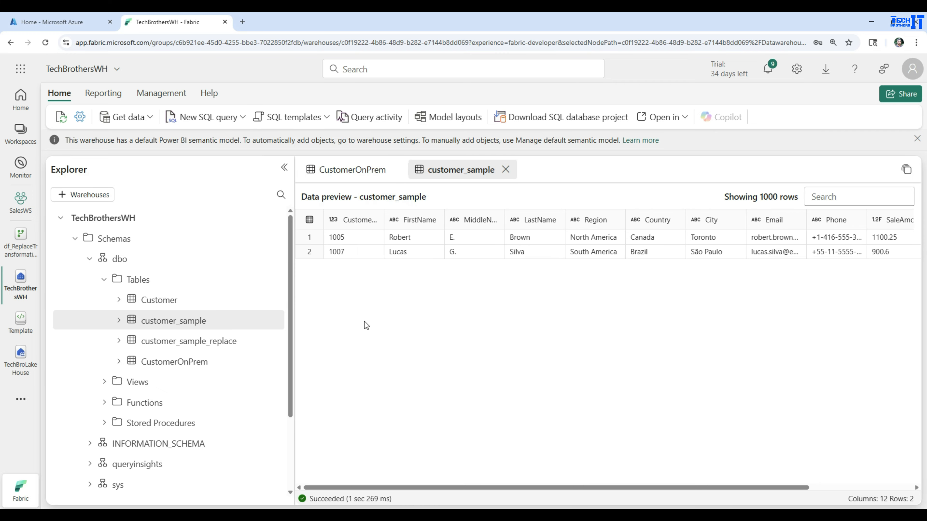
Preview the customer_sample_replace table and examine its loaded rows across all columns, including the replaced values and RegionCode.
left_click(196, 345)
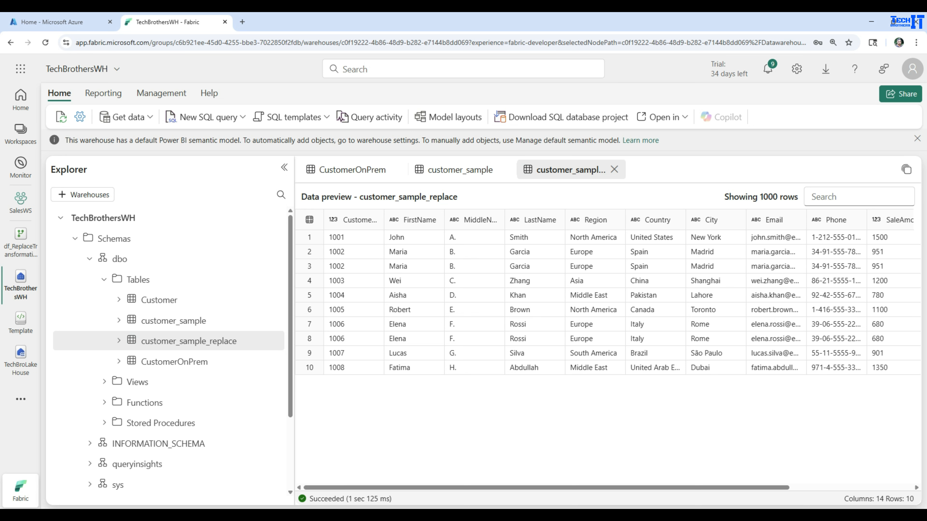
left_click_drag(670, 491, 841, 491)
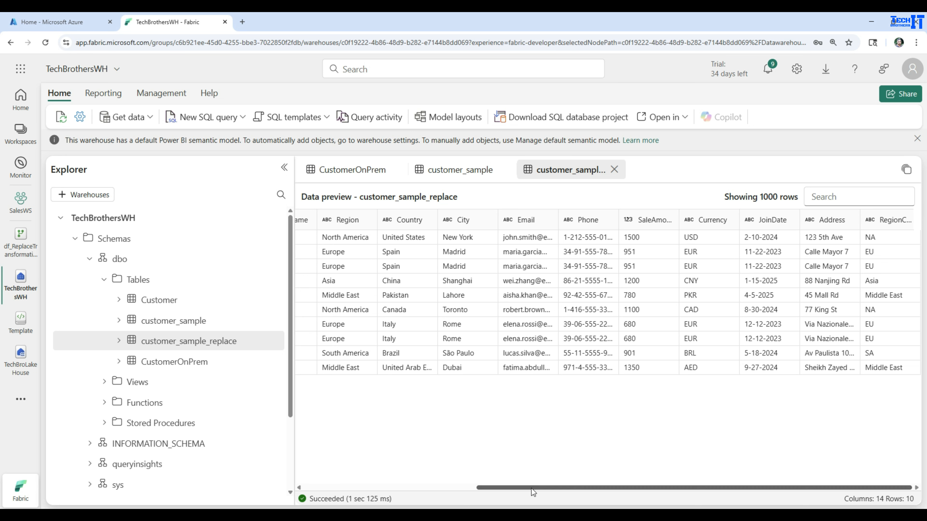
left_click(470, 492)
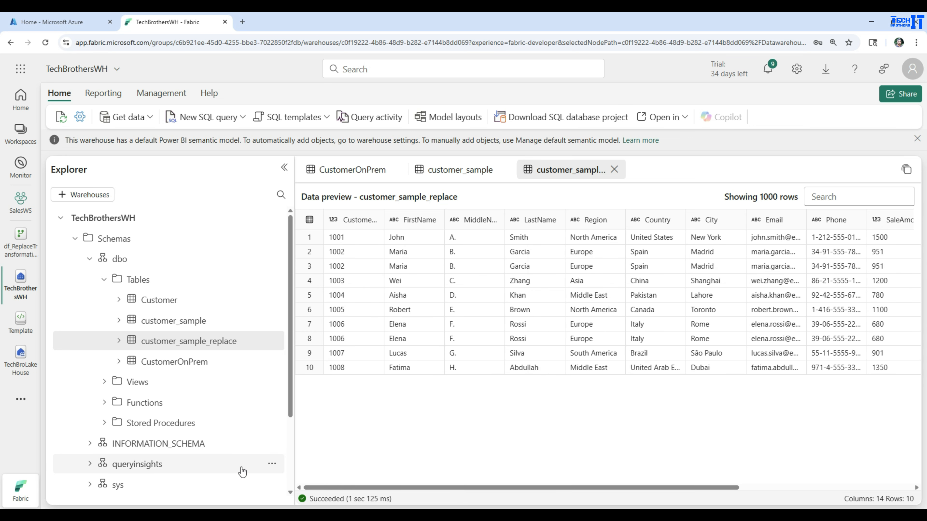